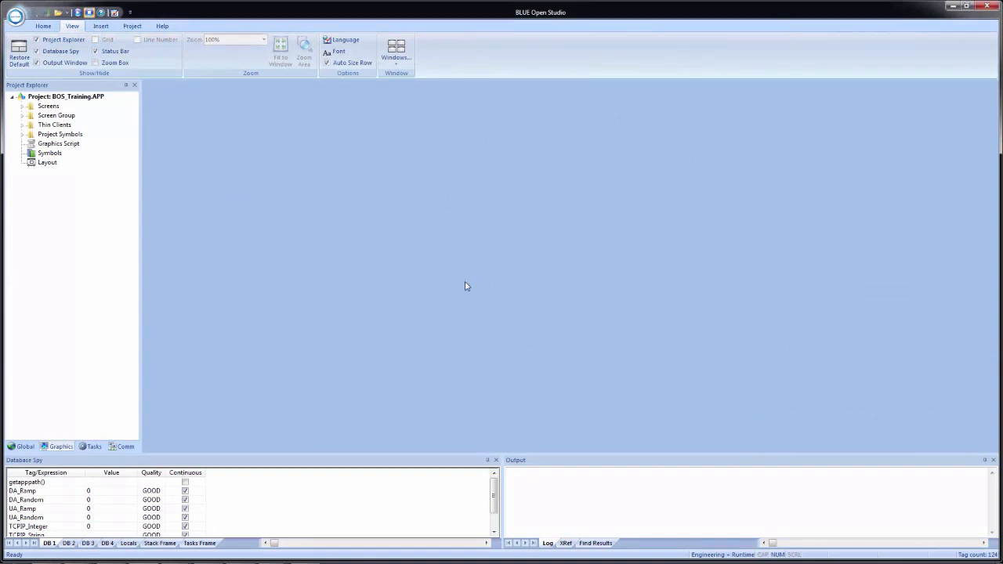
Step: Insert a new report in the project's task worksheets and give it the description "Training Report"
click(92, 447)
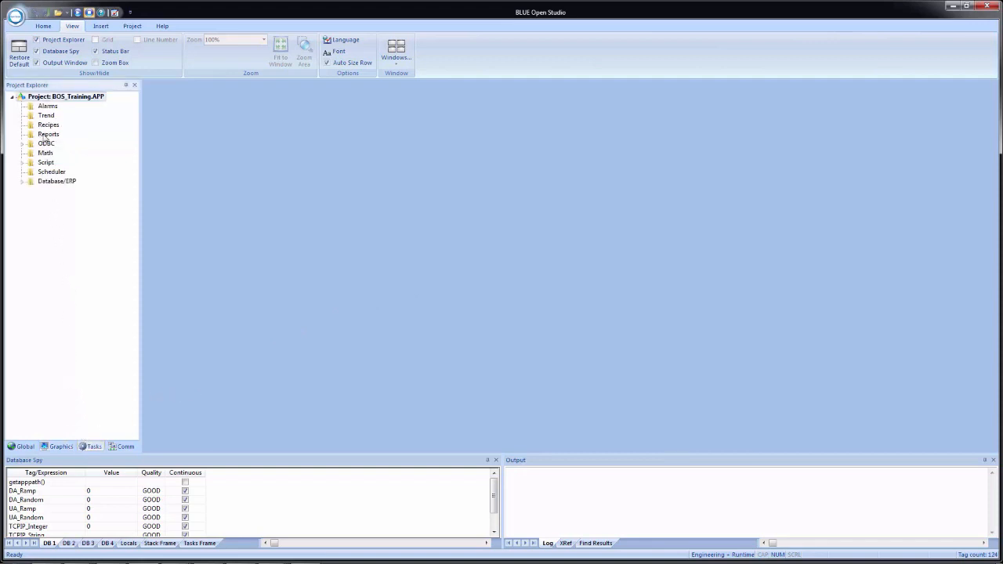
right_click(46, 137)
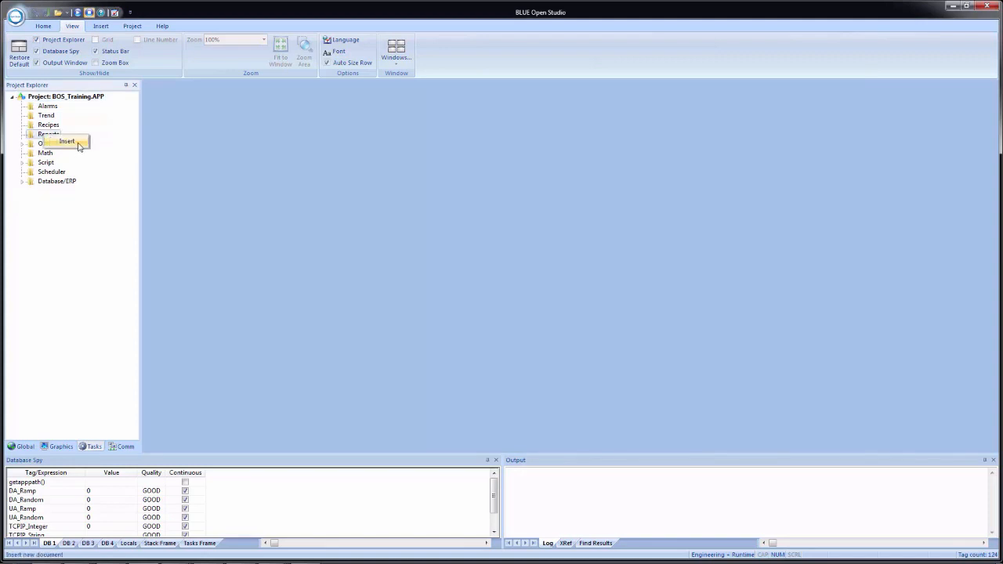
click(68, 142)
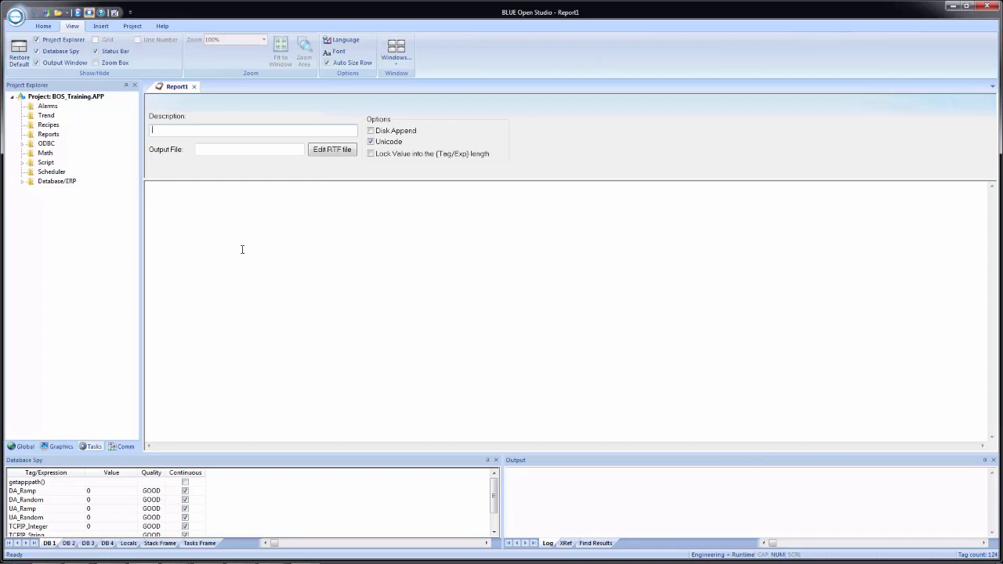
click(211, 152)
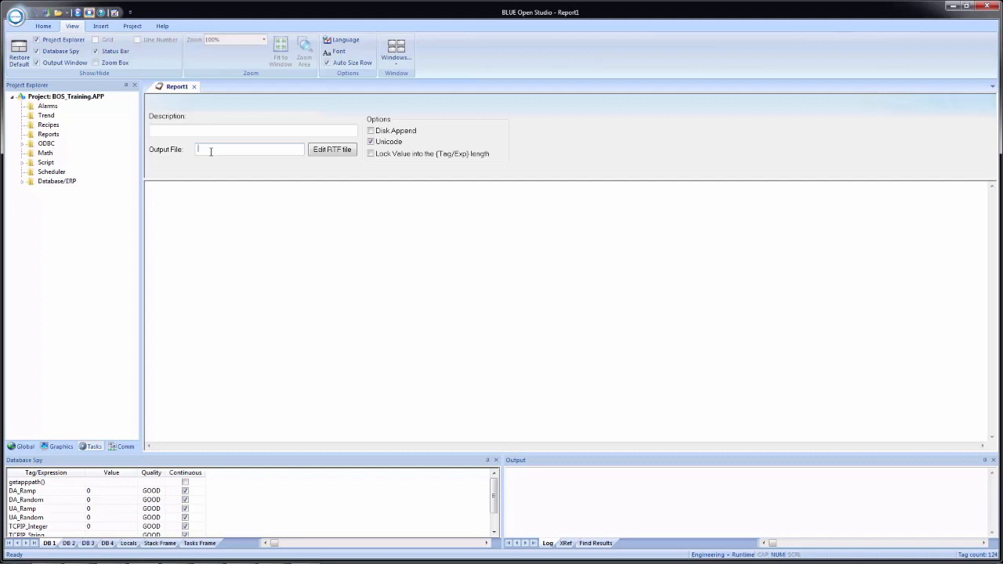
click(211, 134)
text(Training Report)
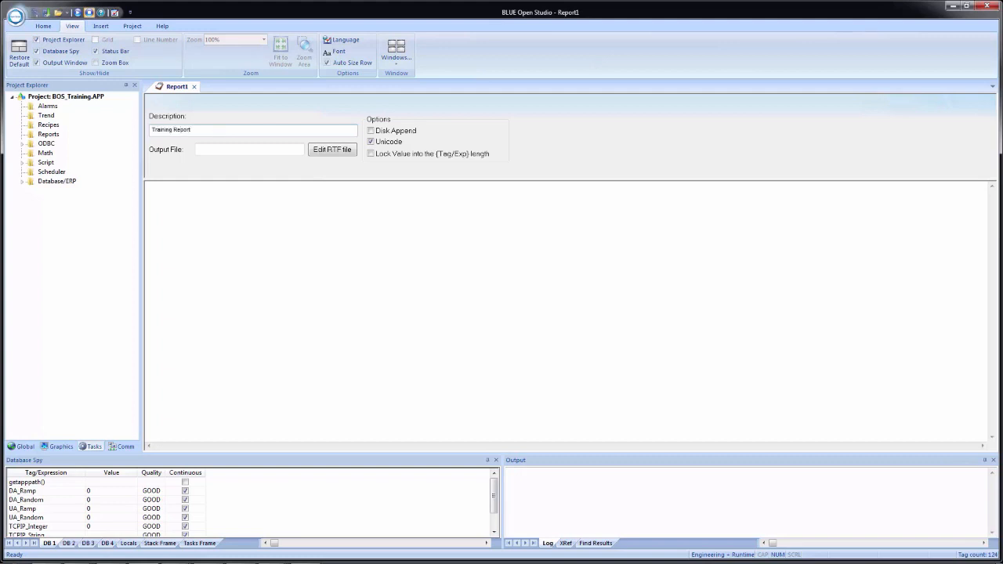
key(Tab)
Step: Set the report's output file to {ReportName}.txt
click(230, 149)
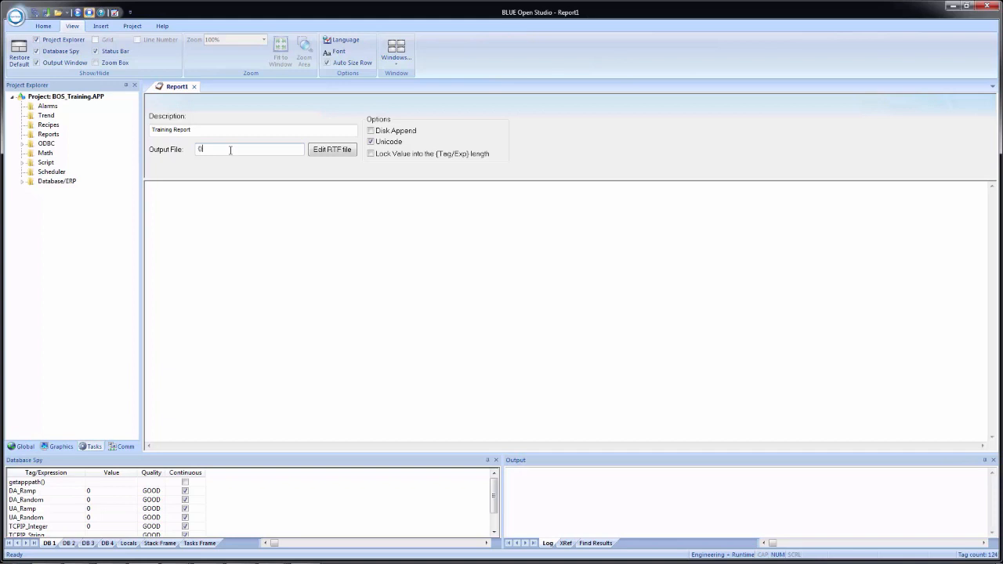
text({ReportName})
click(299, 209)
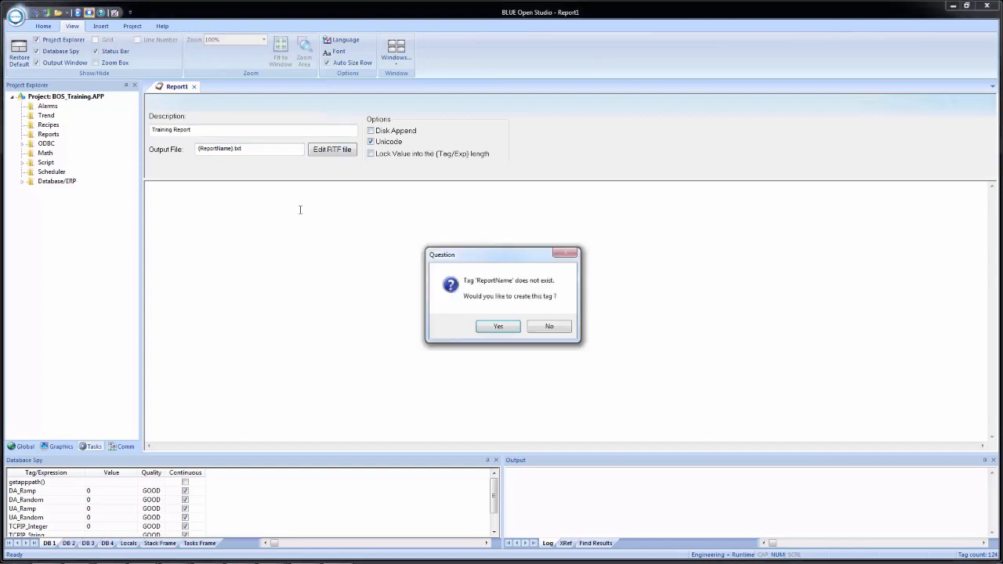
Step: Create the missing ReportName tag as a String with Local scope
click(499, 327)
click(521, 275)
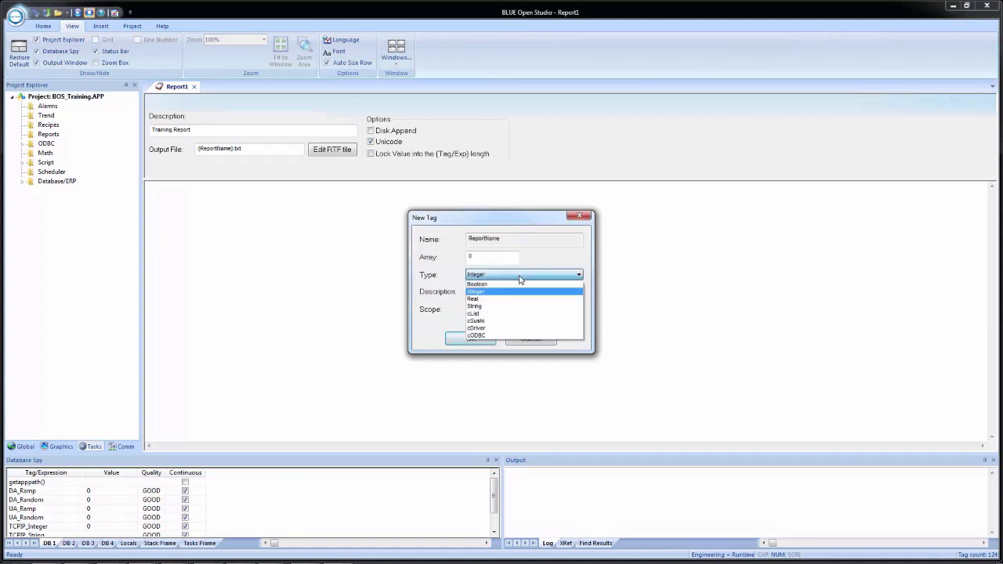
click(509, 307)
click(481, 312)
click(478, 319)
click(460, 338)
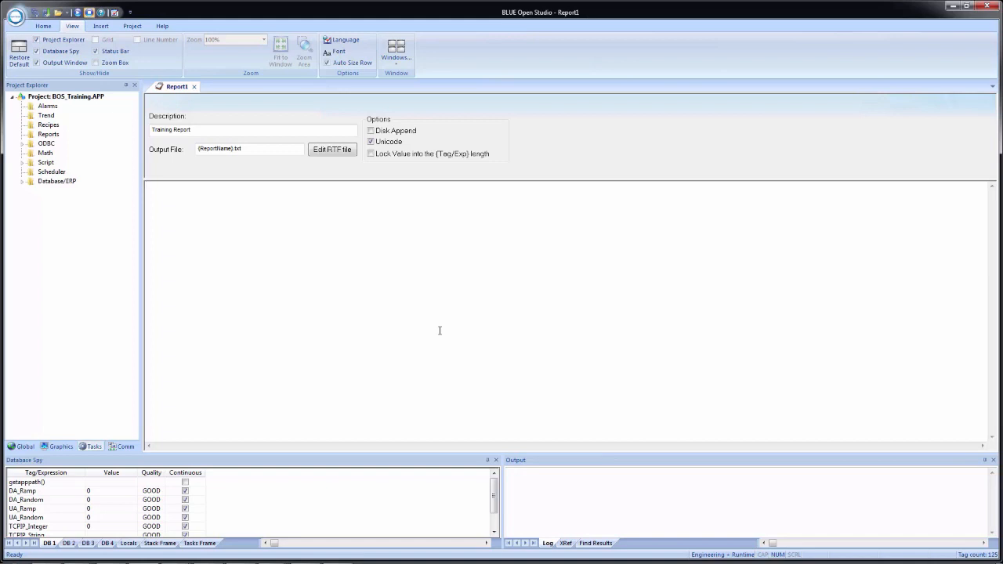
Step: Write the report header with the title PRODUCTION REPORT and the lines "Date: {Date}" and "Time: {Time}"
click(438, 328)
text(PRODUCTION REPORT)
key(Return)
text(Date:)
text( {Date})
text(Time: {)
text(})
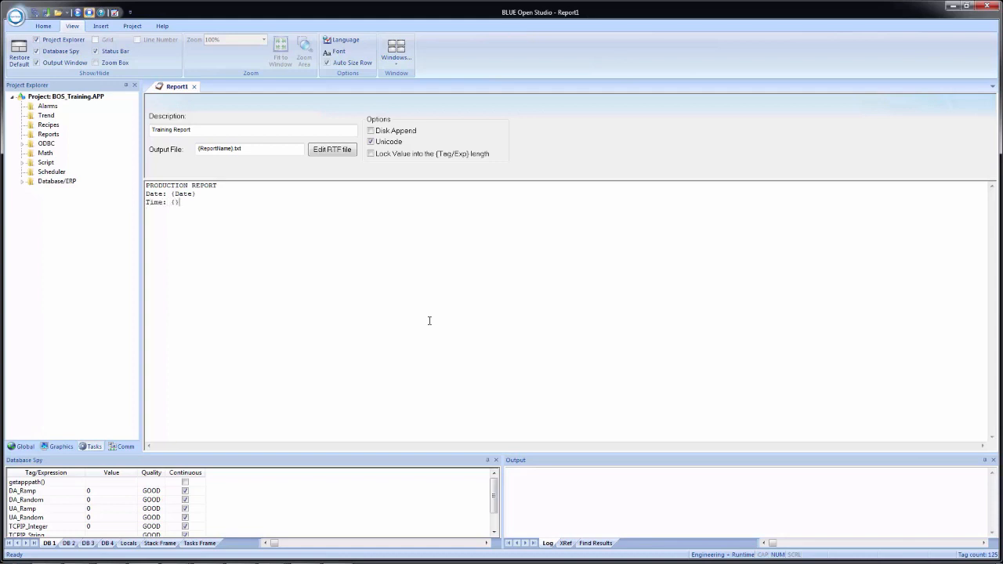
text(Time)
key(Return)
Step: Add a "Current Values -" section with the lines "Temperature: {Temperature}" and "FlowRate: {FlowRate}"
text(Current Values -)
key(Return)
text(Temperature: {Tem)
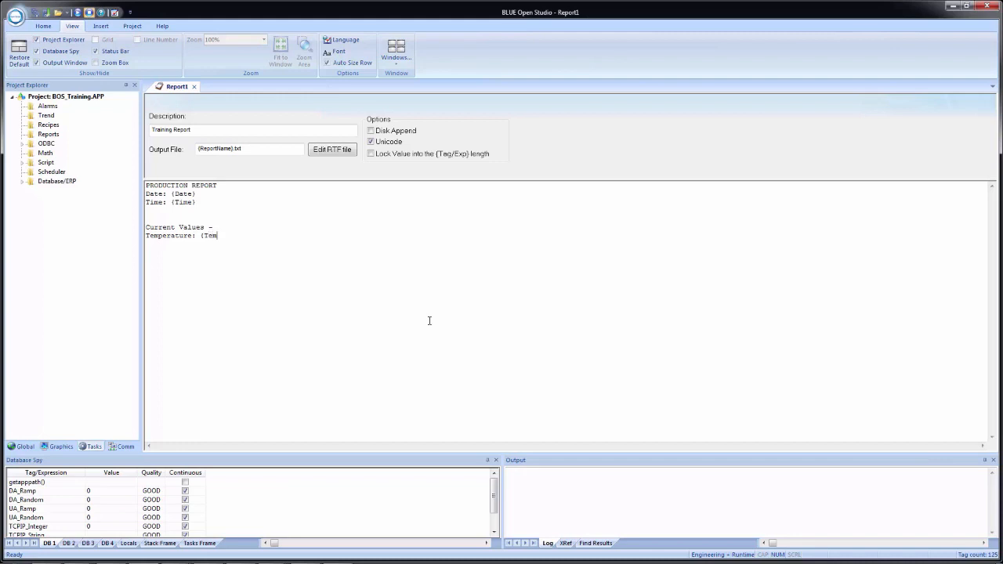
text(perature)
text(low)
text(Rate)
text(: {FlowRat)
text(e})
Step: Add the line Mode: {If(Mode=1, "Automatic", "Manual")} below the flow rate
text(Mode:)
text({)
text(I)
text(f)
text(()
text(Mode)
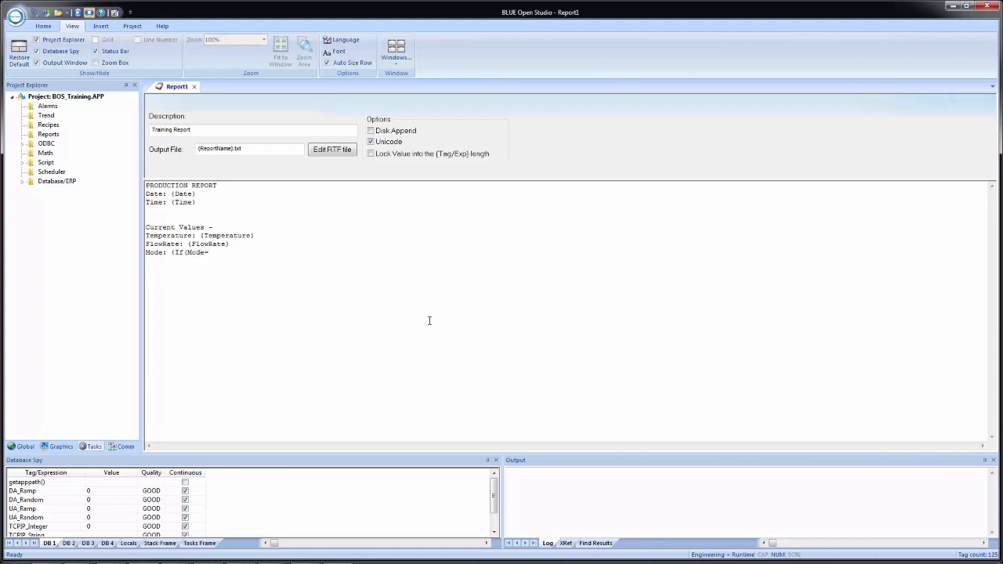
text(=1)
text(, "")
text(Automatic)
text( "")
text(Manual)
text())
text(})
Step: Add the line "Report generated by: {UserName}" below the current values section
text(Report)
key(BackSpace)
key(BackSpace)
text(rt generated)
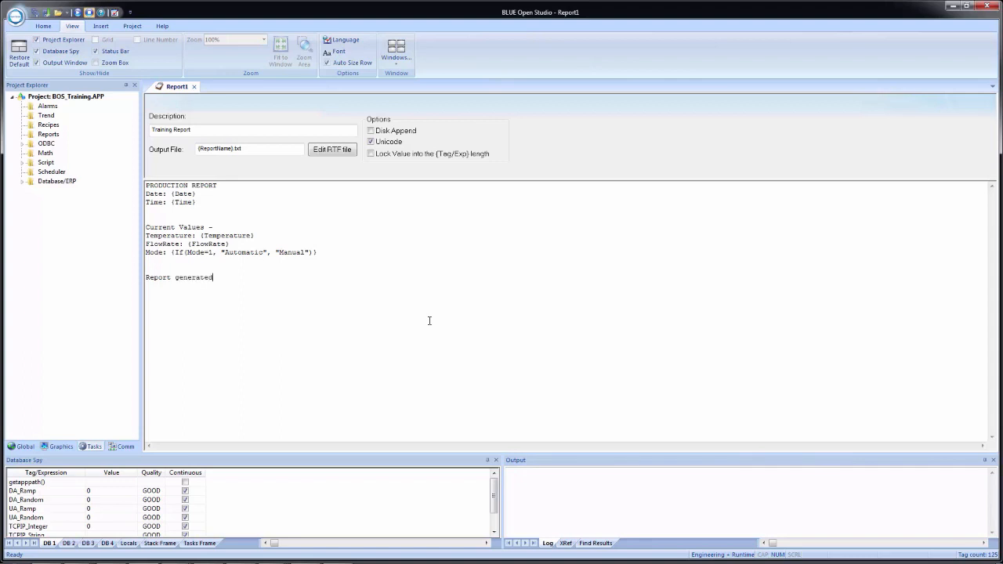
text( by: )
text({})
text(UserN)
text(ame)
key(BackSpace)
key(BackSpace)
key(BackSpace)
text(ame)
Step: End the report body with two dashed separator lines below the user name line
key(Return)
key(Return)
text(------------------------------------------------------------ )
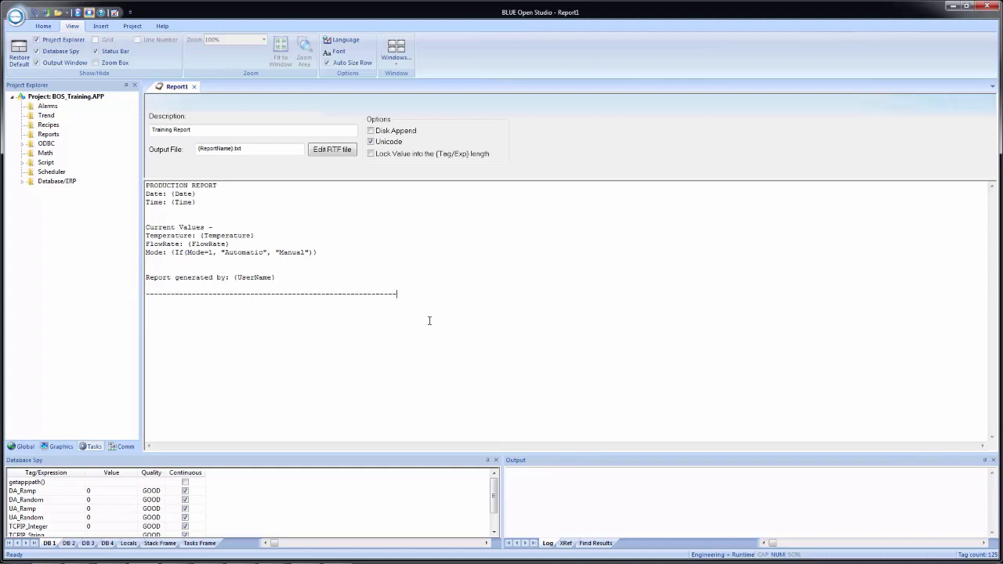
text(------------------------------------------------------------)
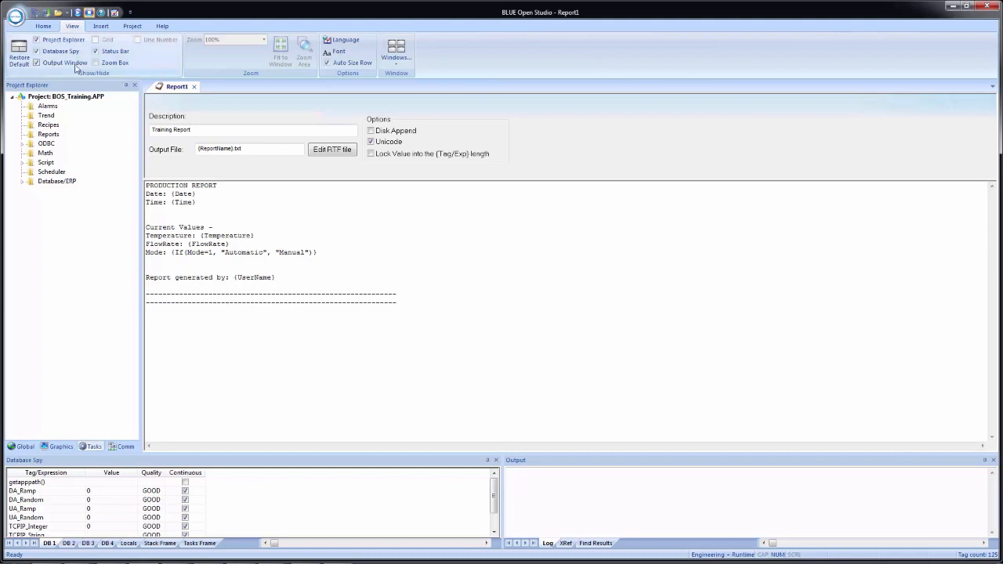
Step: Save the report under the file name Report1, continuing despite the validation errors
click(36, 13)
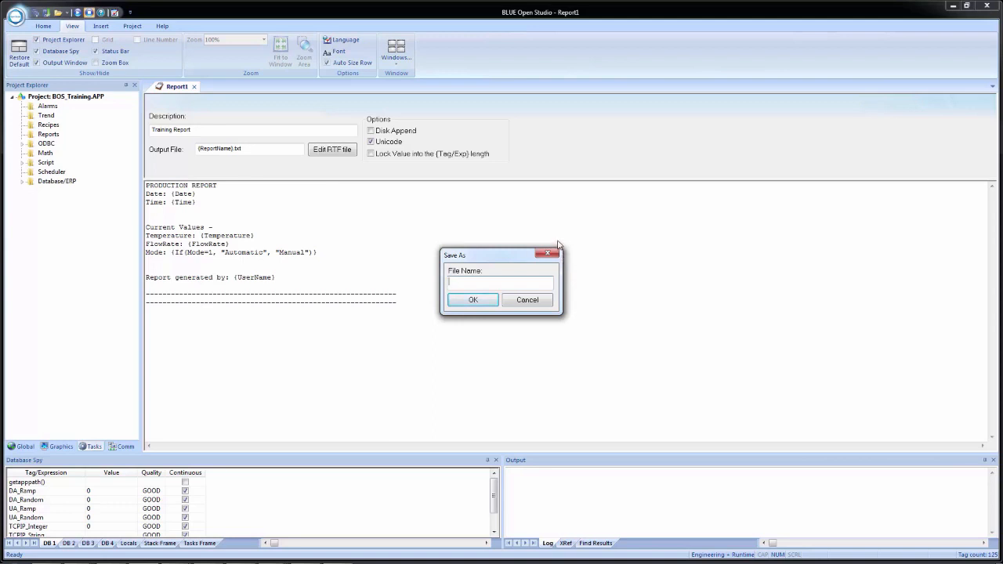
text(Report1)
click(462, 300)
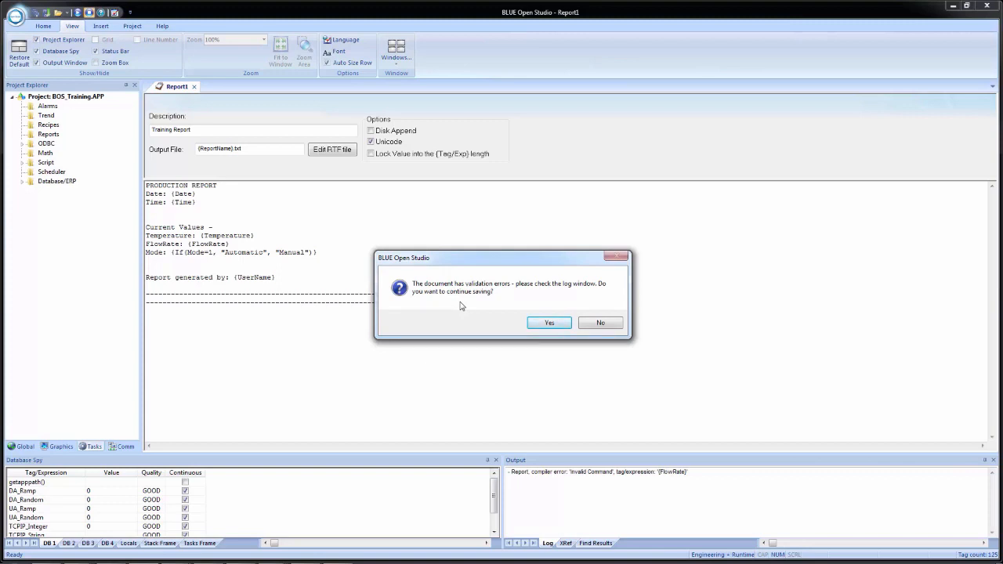
click(550, 323)
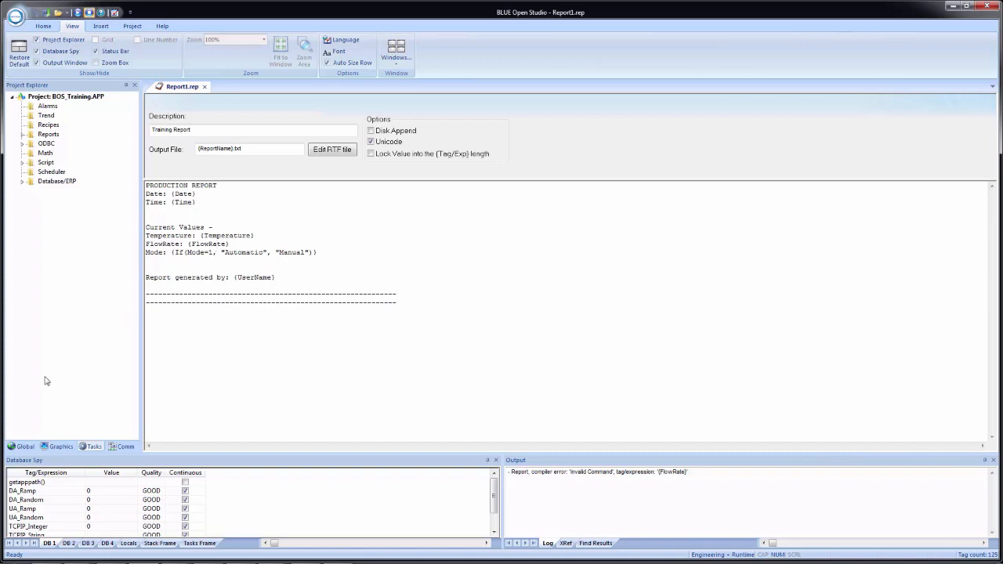
Step: Add an Integer tag named FlowRate with Local scope in the project tags datasheet, and close the datasheet
click(23, 447)
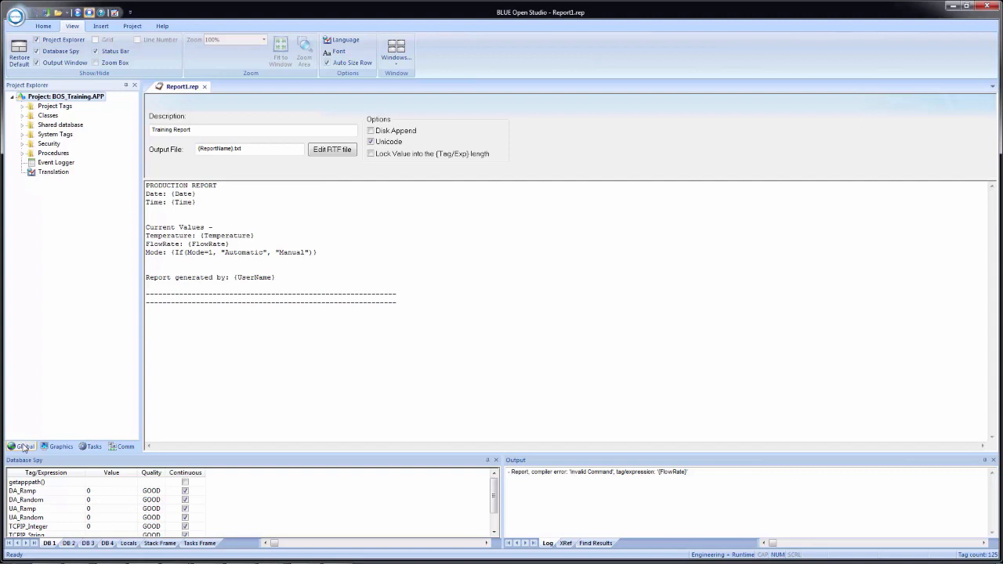
click(22, 107)
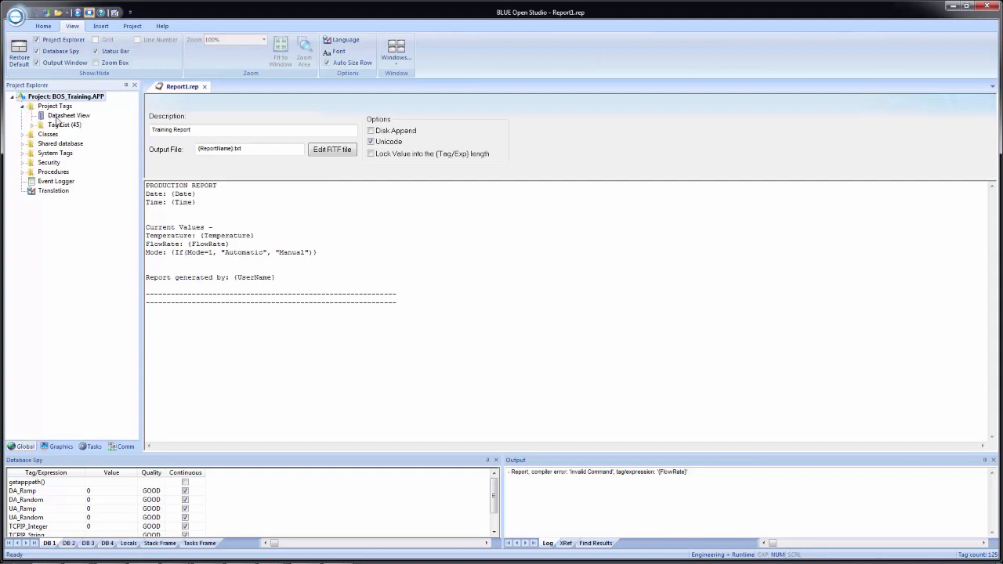
double_click(57, 118)
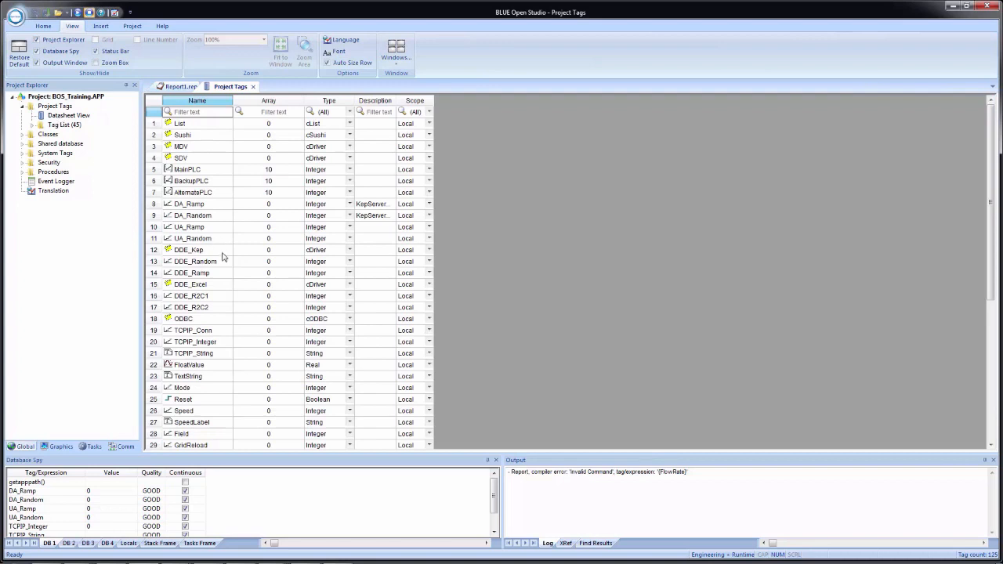
scroll(222, 258, down, 7)
click(211, 389)
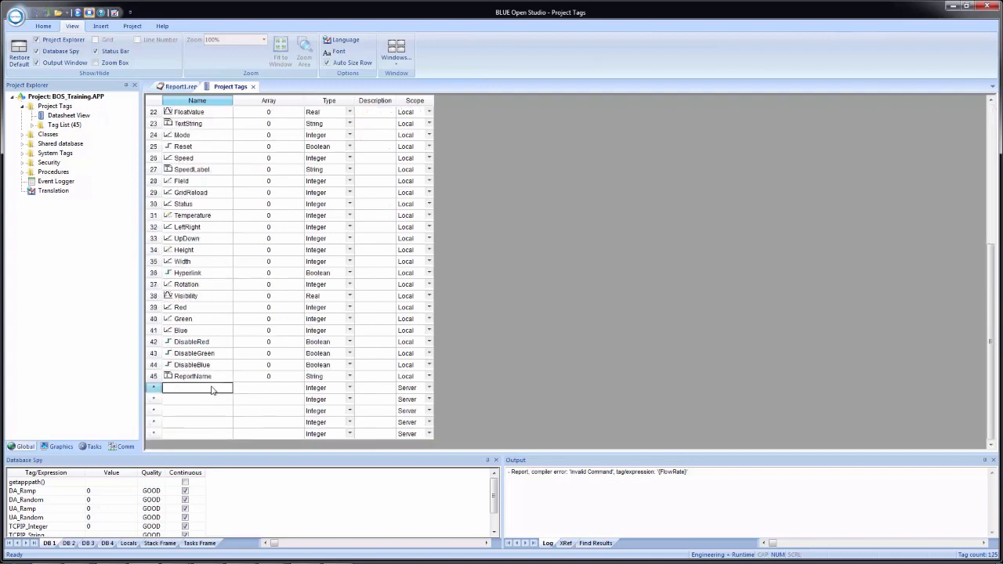
text(FlowRate)
key(Return)
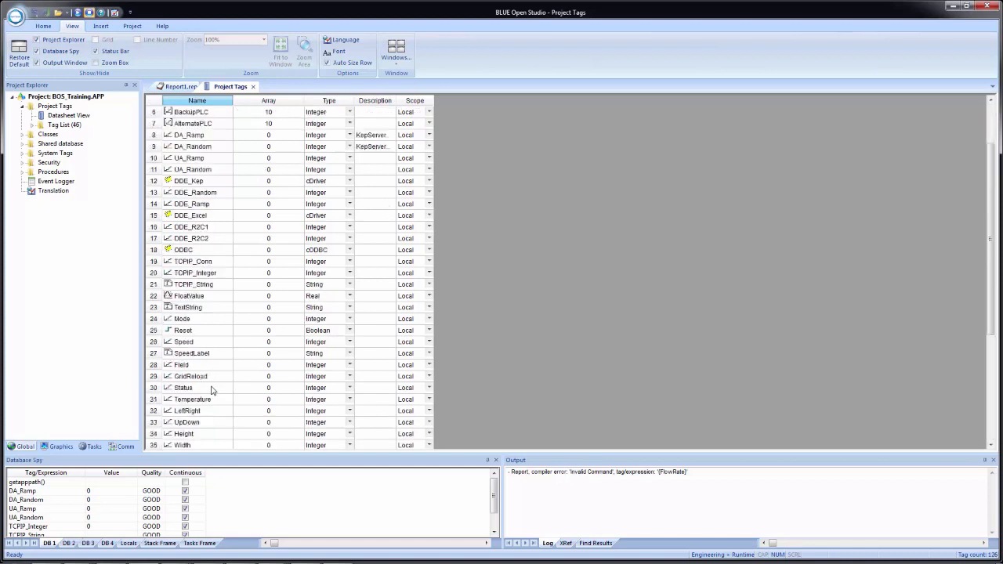
click(310, 380)
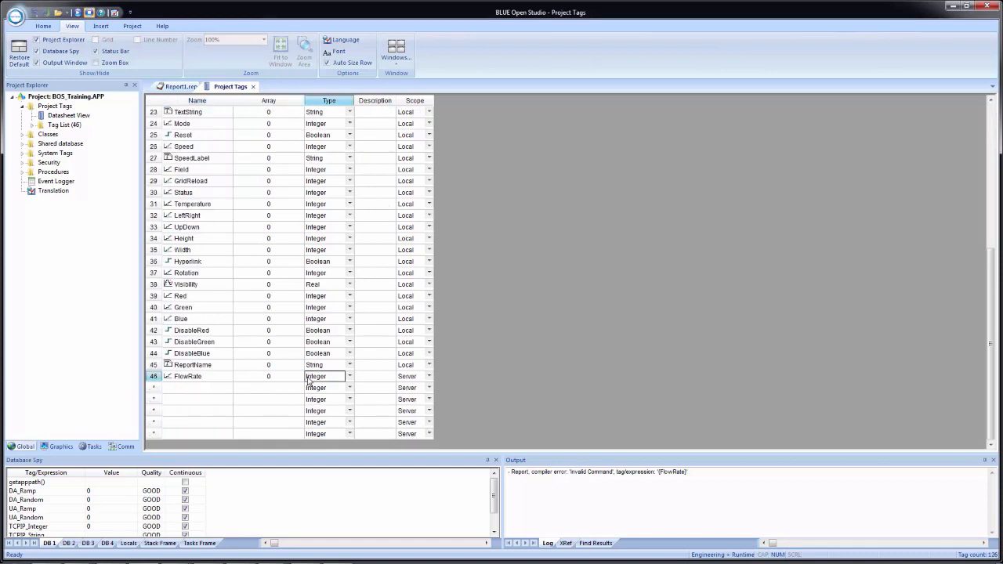
click(408, 382)
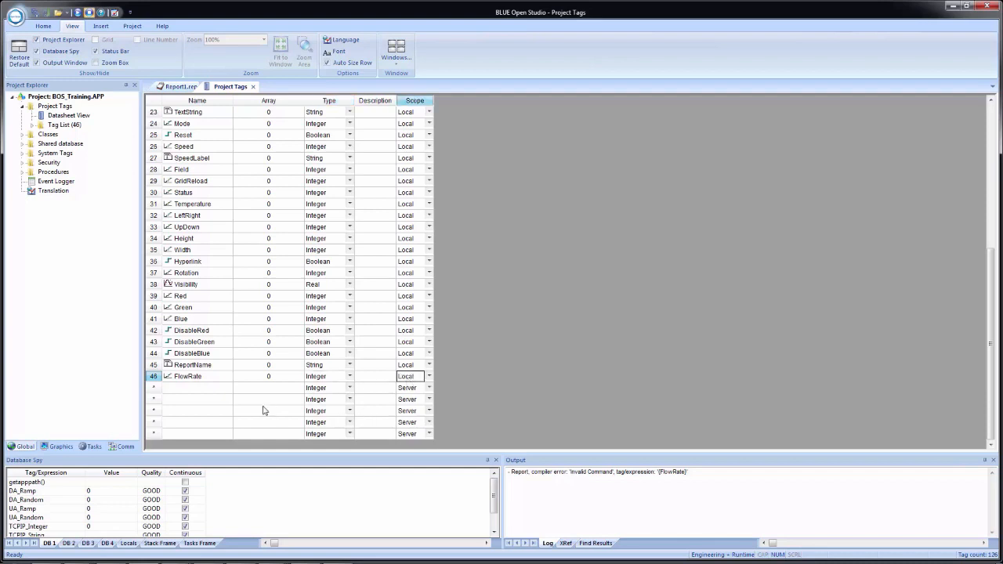
click(227, 390)
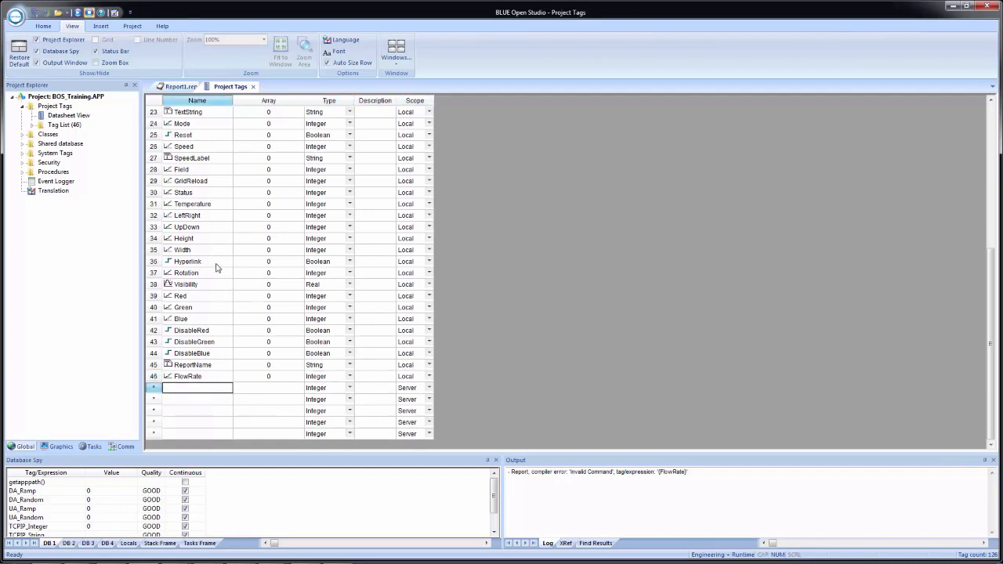
click(253, 86)
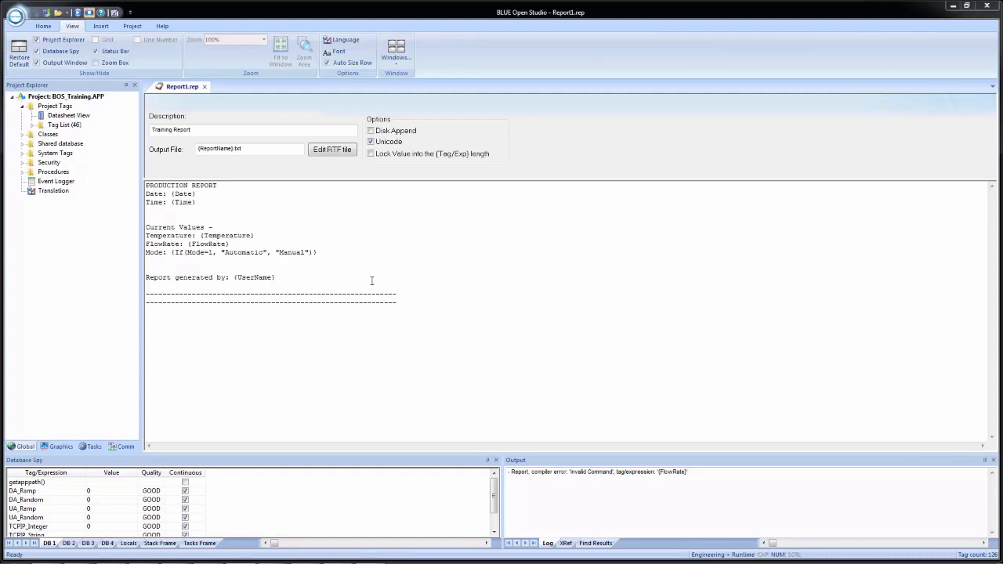
Step: Close the report and save the Template screen as a new screen named Reports
click(204, 86)
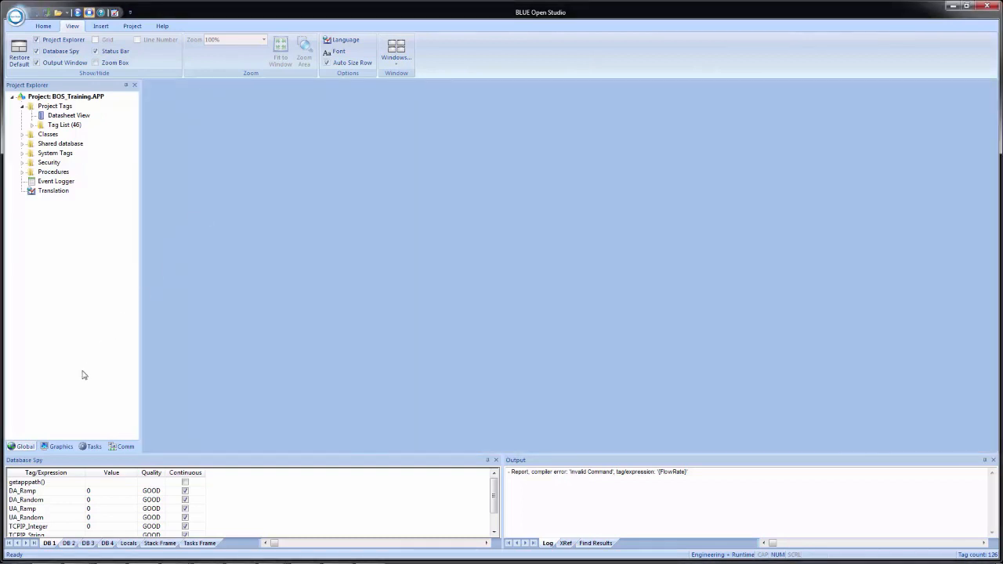
click(58, 447)
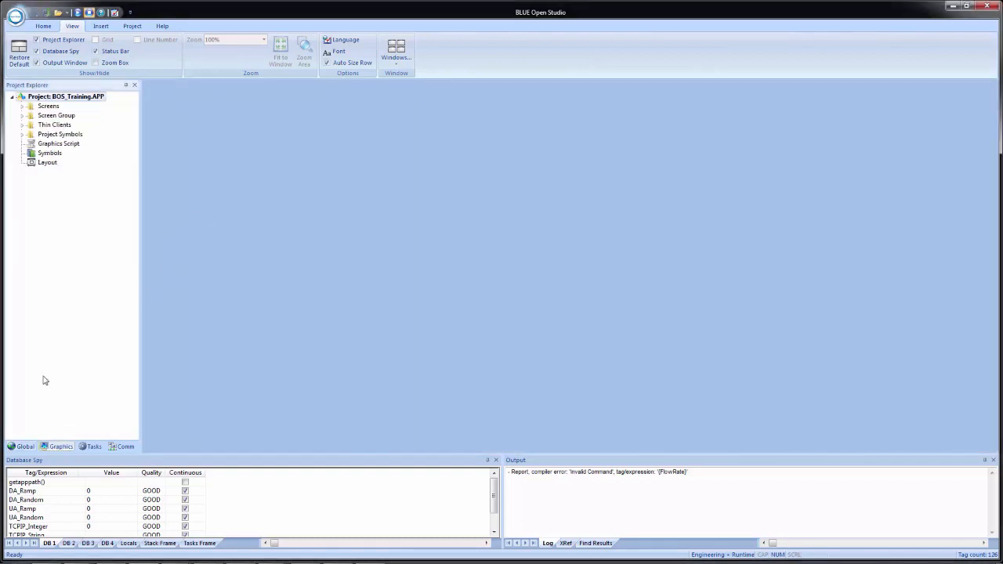
click(23, 108)
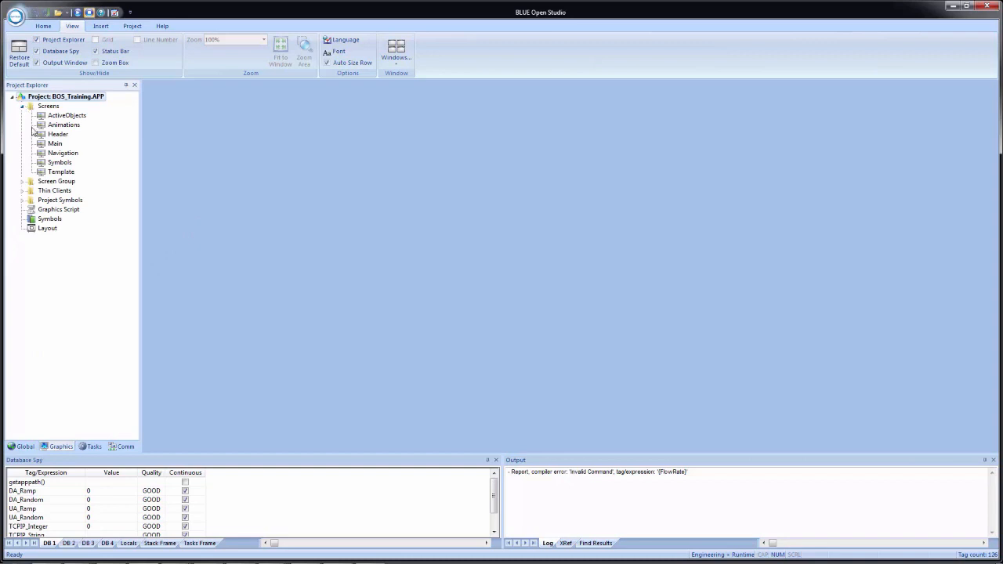
double_click(56, 172)
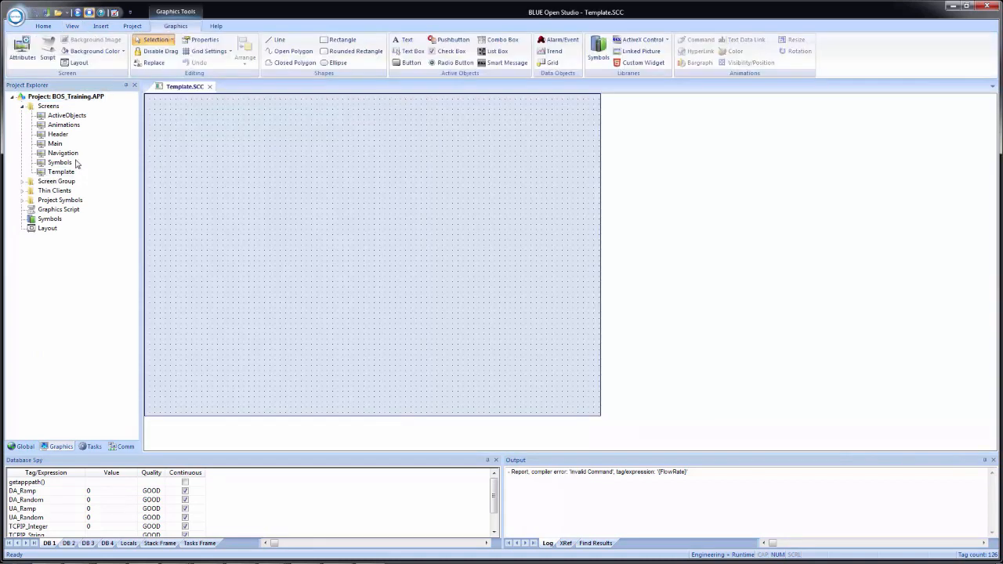
click(47, 16)
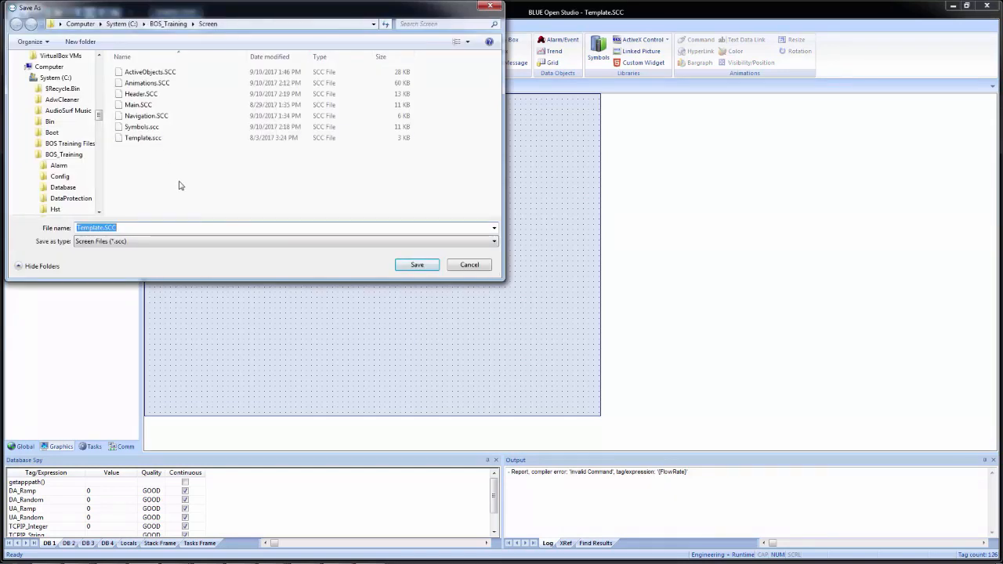
text(Reports)
key(Return)
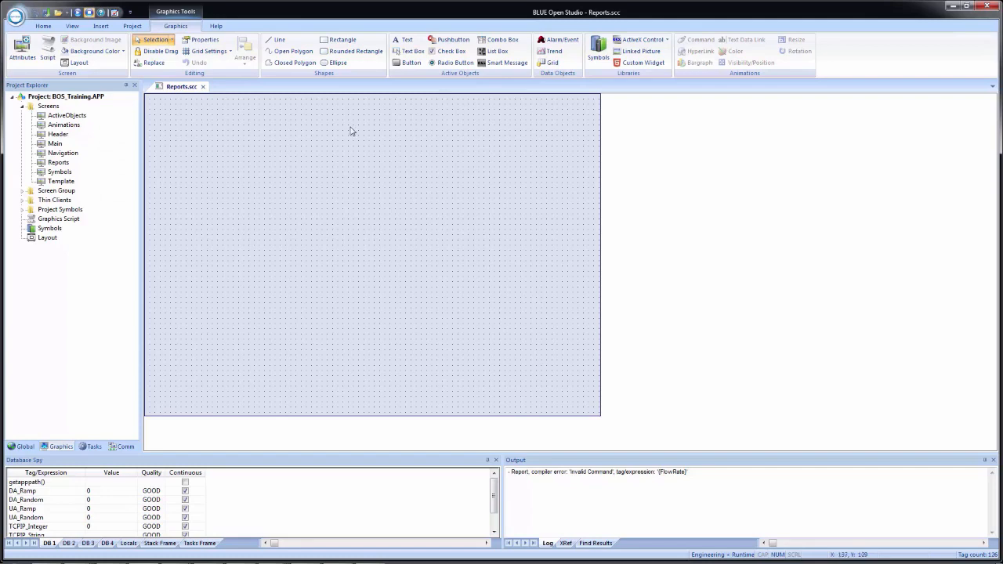
Step: Place the slider01 system symbol on the Reports screen and copy it to make a second slider beside it
click(599, 47)
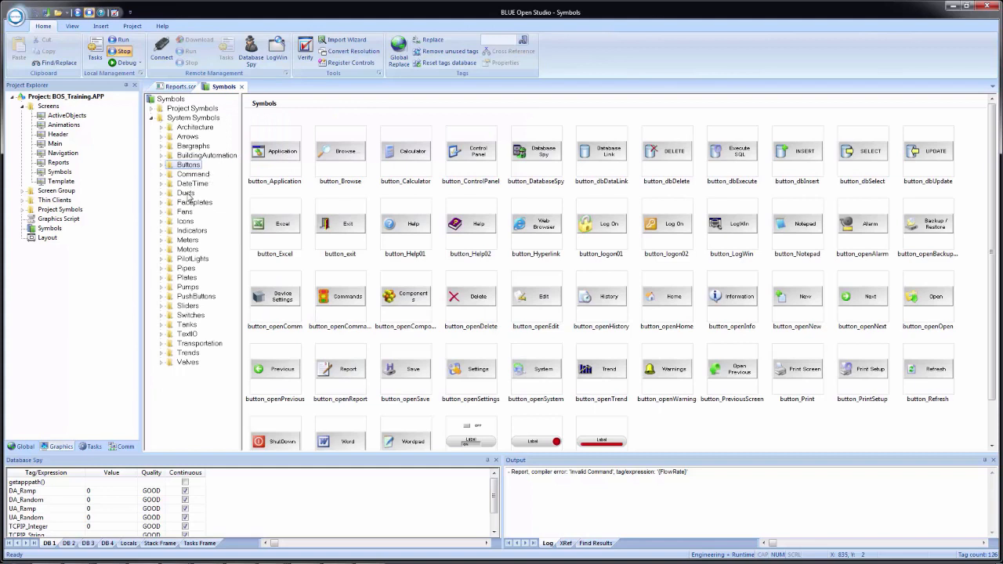
click(187, 305)
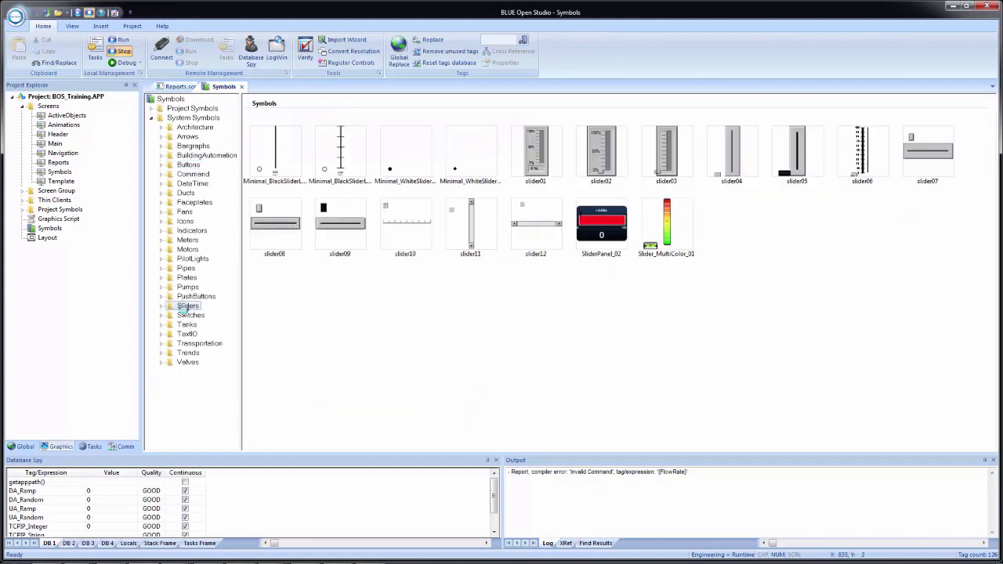
click(542, 148)
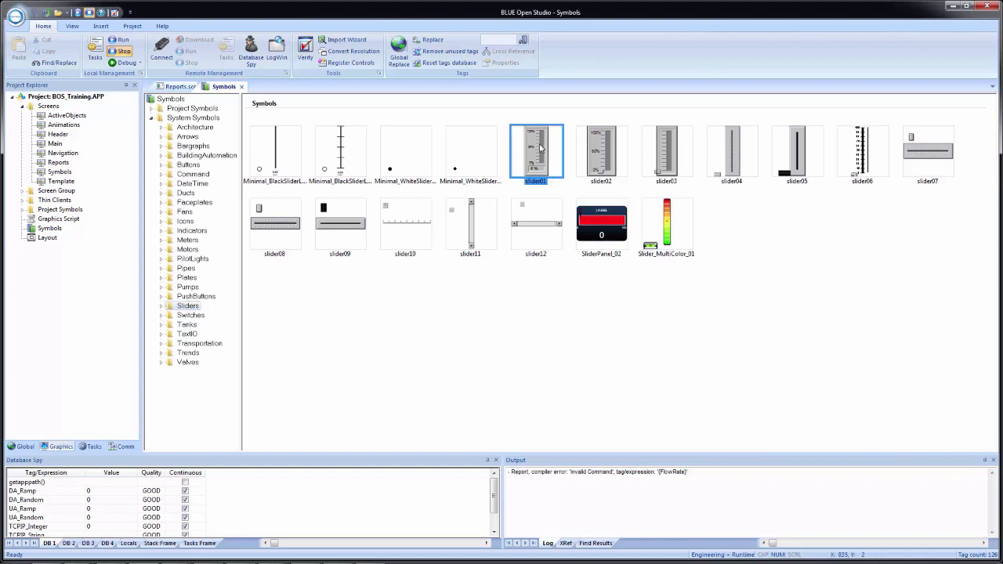
click(174, 87)
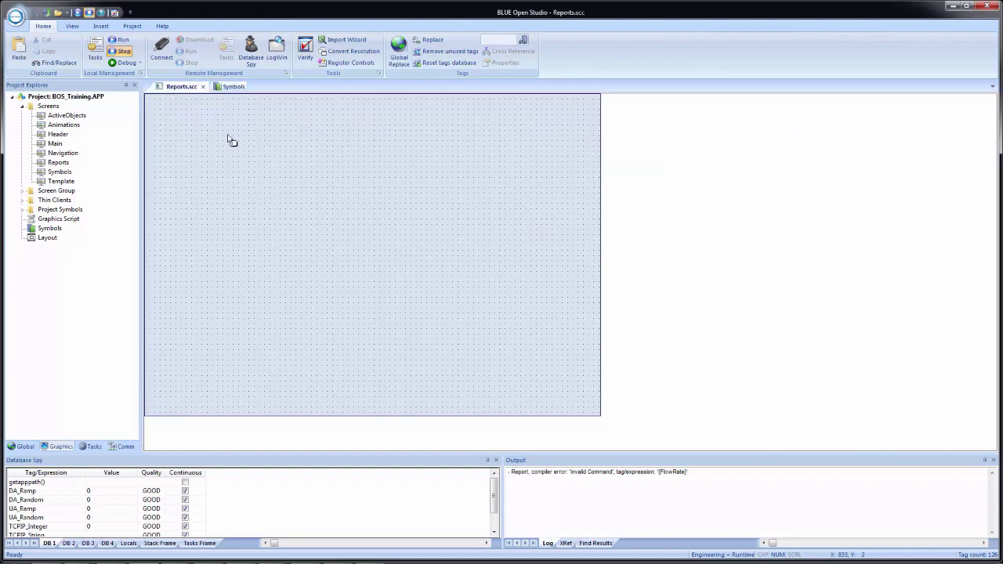
click(259, 211)
drag(267, 231, 232, 185)
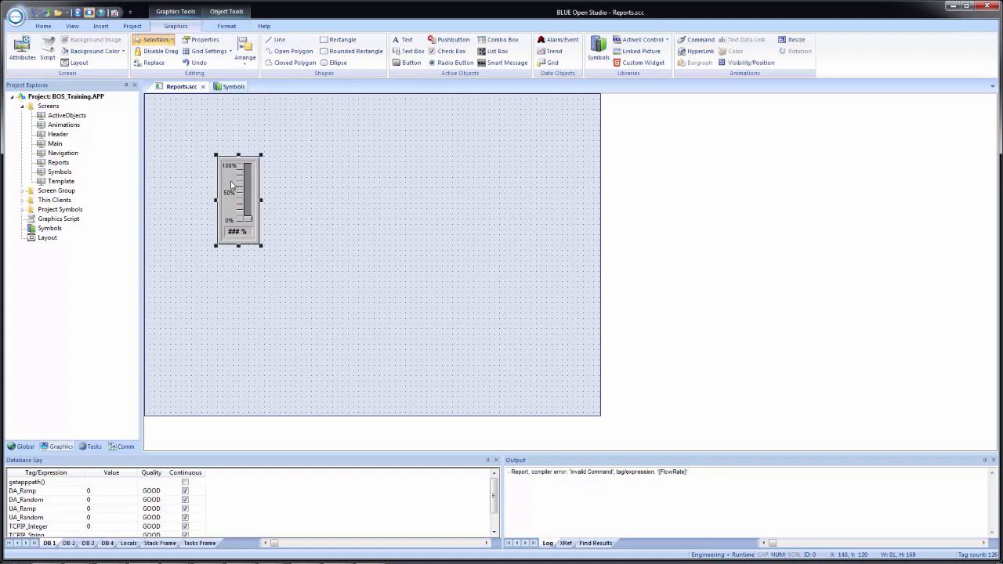
ctrl+drag(230, 188, 280, 184)
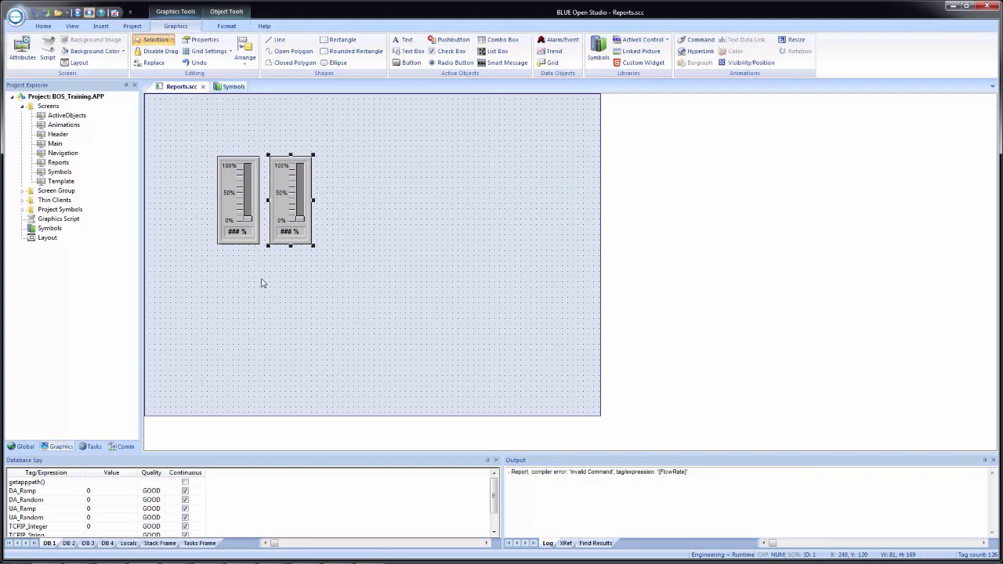
Step: Link the first slider to the Temperature tag and the second slider to the FlowRate tag
double_click(239, 185)
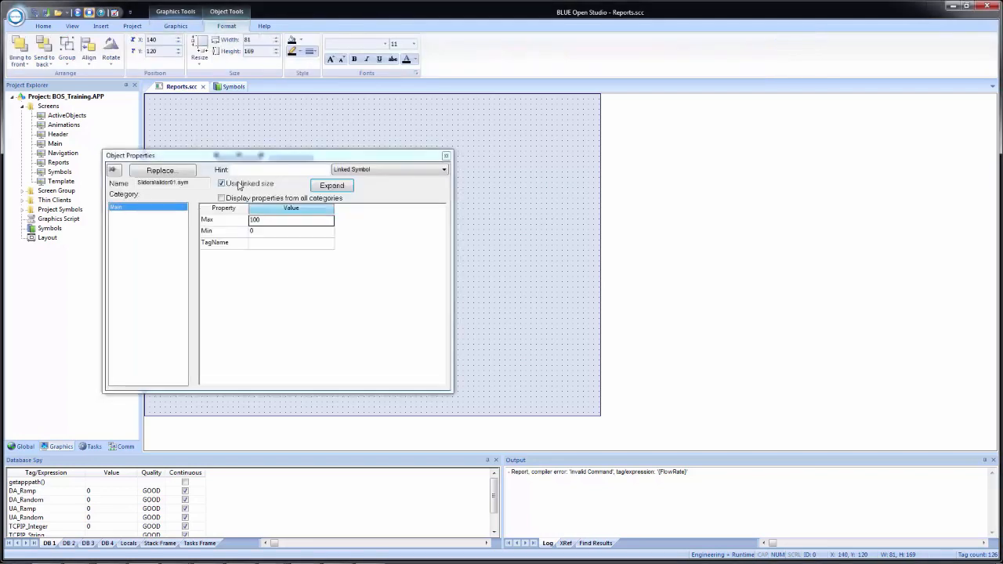
click(276, 245)
text(Temperature)
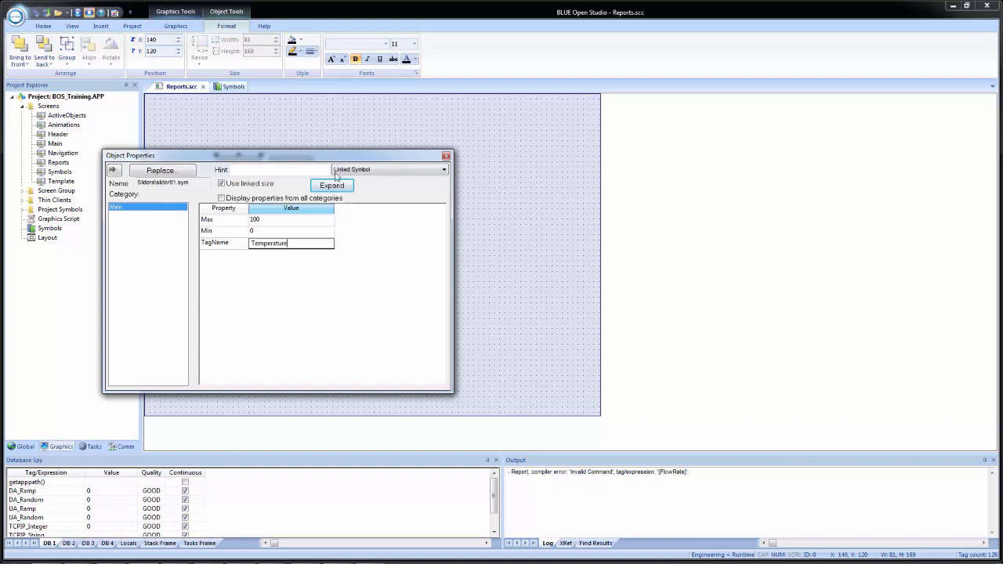
drag(336, 162, 393, 213)
click(291, 189)
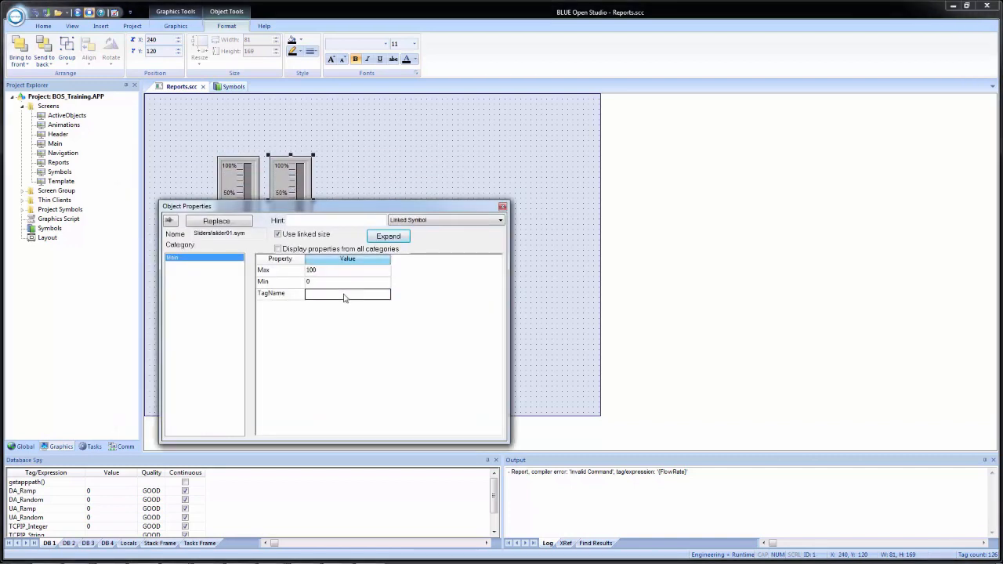
text(FlowRat)
click(423, 164)
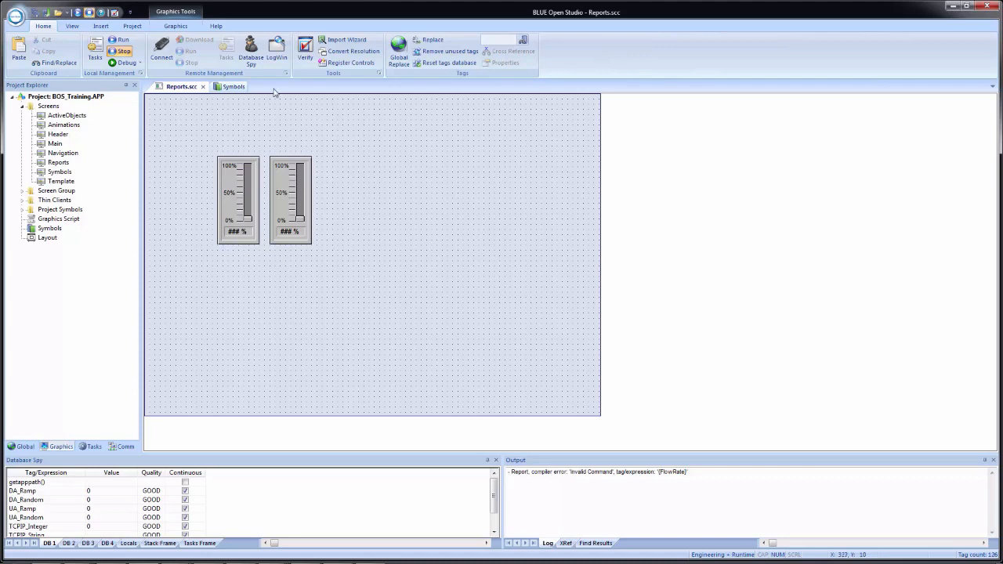
Step: Add a text label reading "Report Name" above the two sliders
click(179, 27)
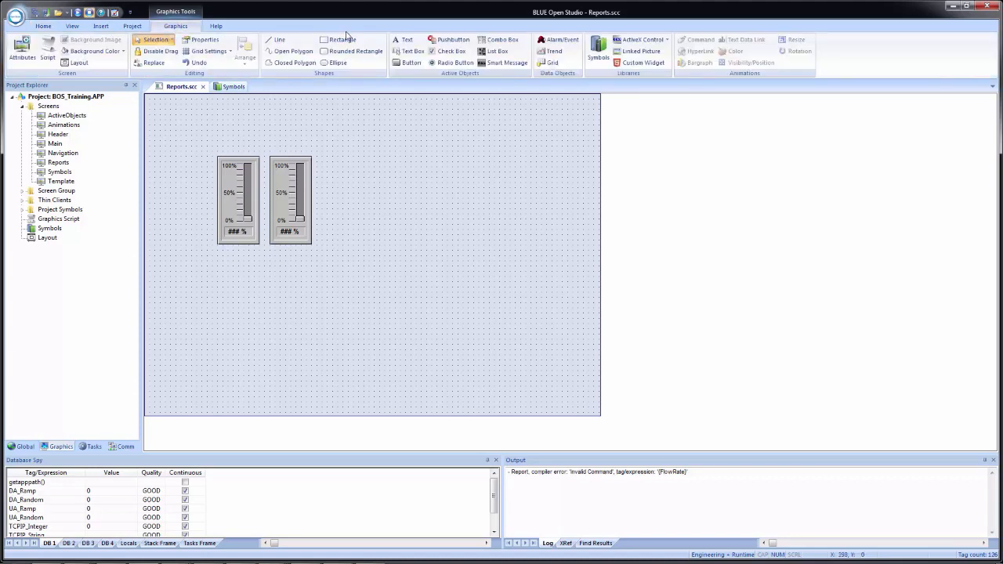
click(401, 40)
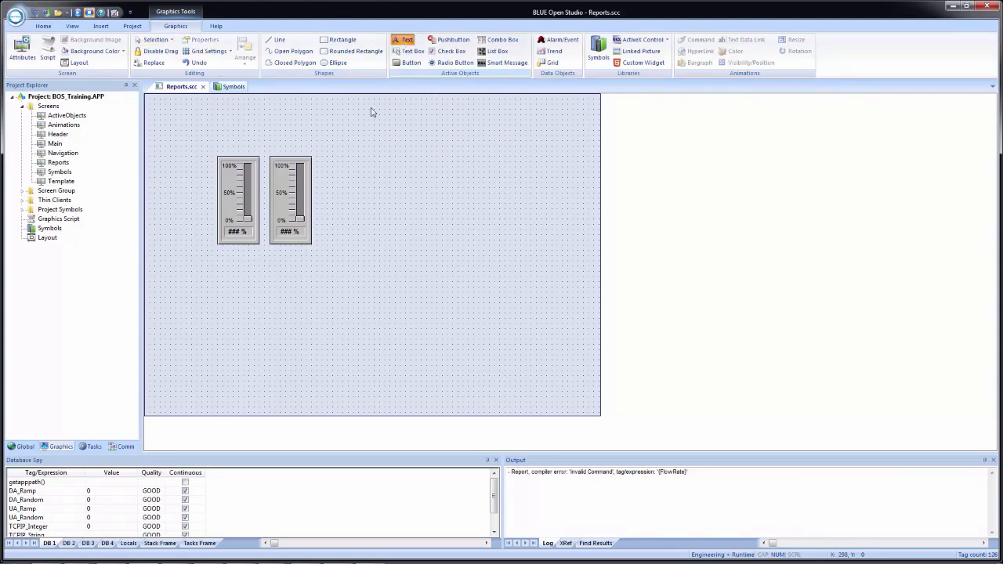
click(230, 128)
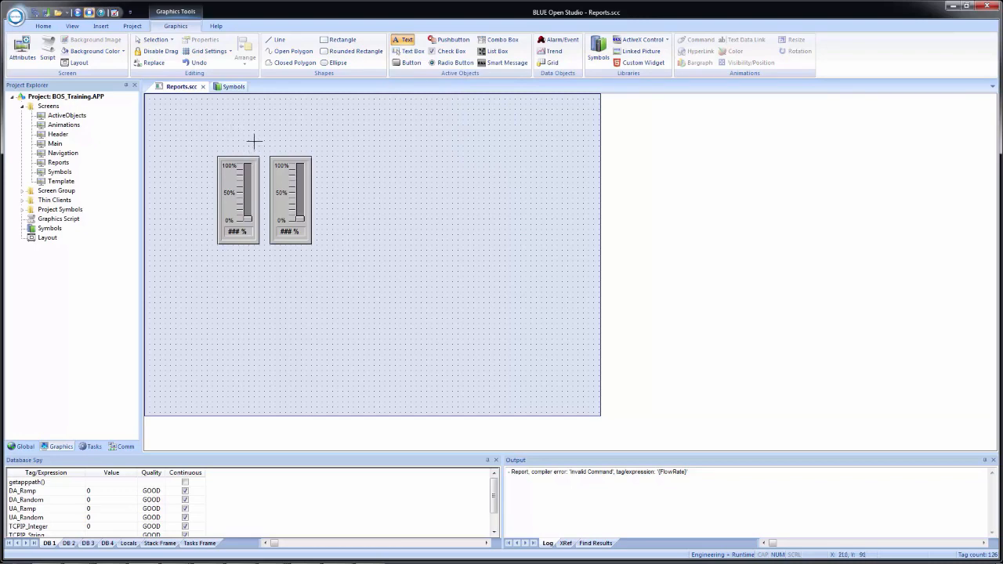
text(Report Name)
key(Escape)
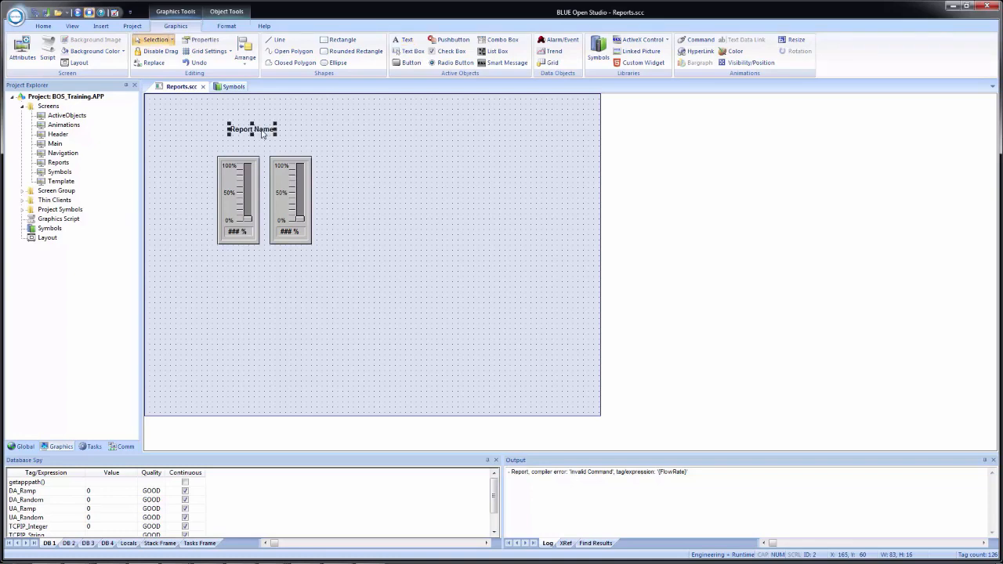
Step: Set the label's caption to "Report Name: ####" and give it a text data link to the ReportName tag with input enabled
double_click(263, 131)
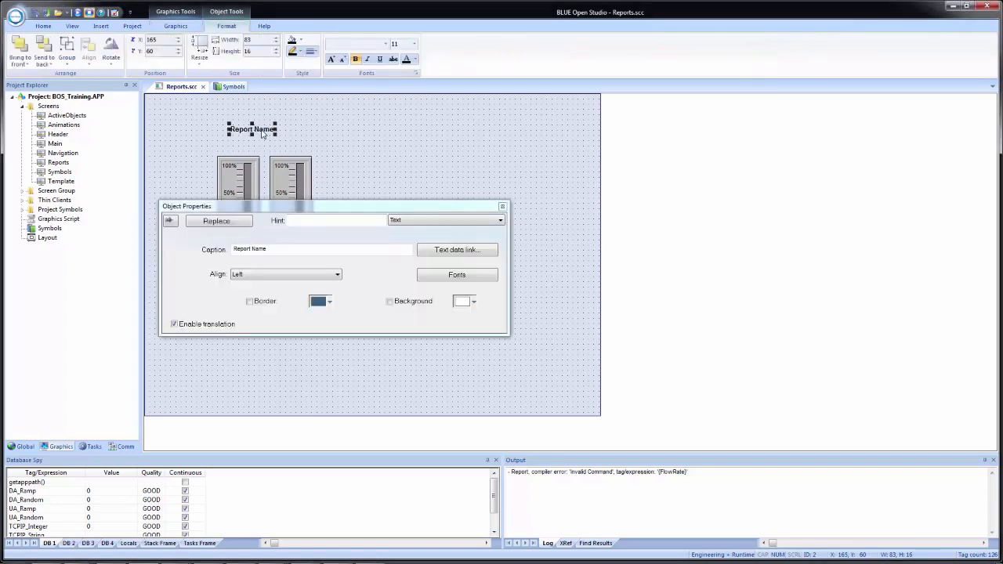
click(447, 252)
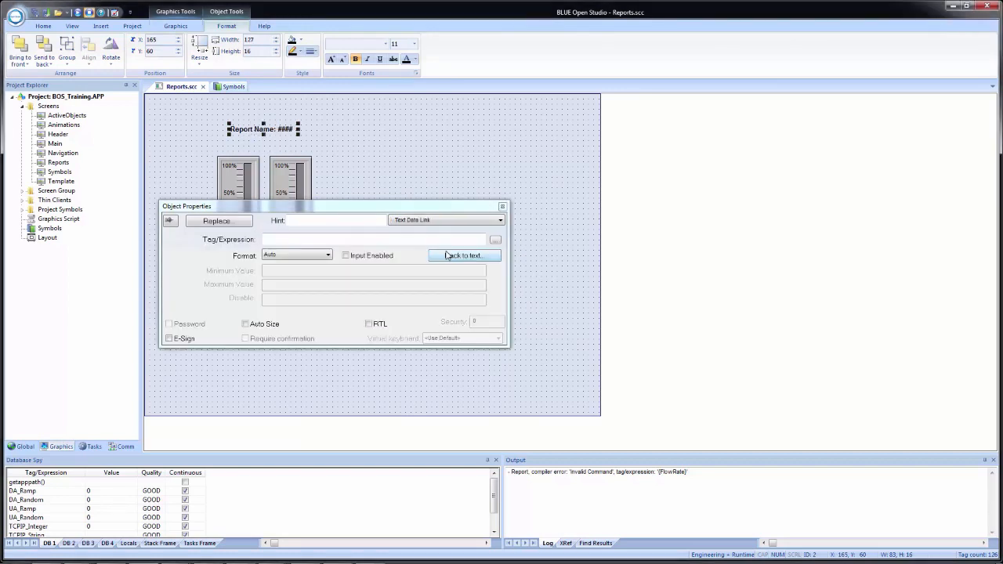
click(325, 242)
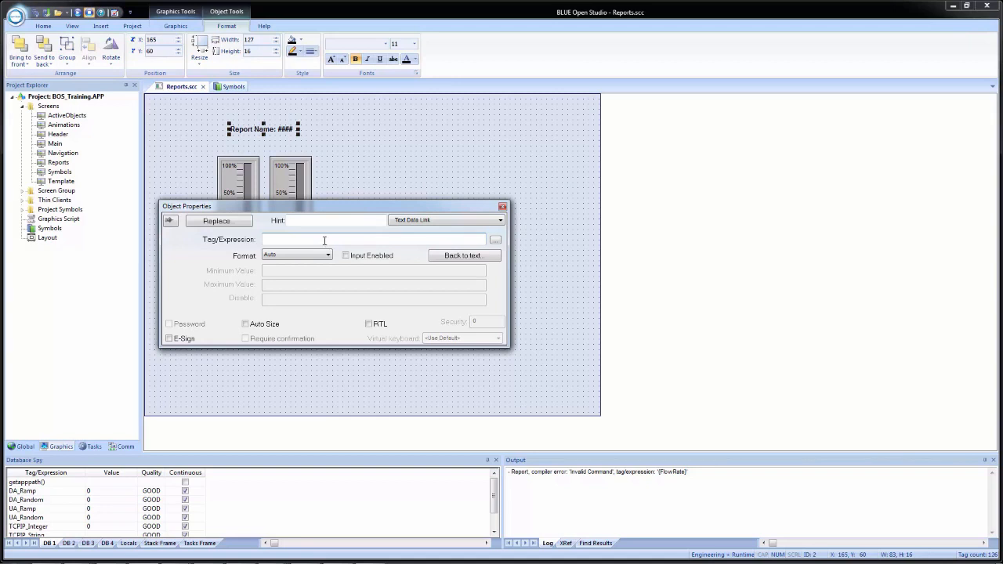
double_click(325, 242)
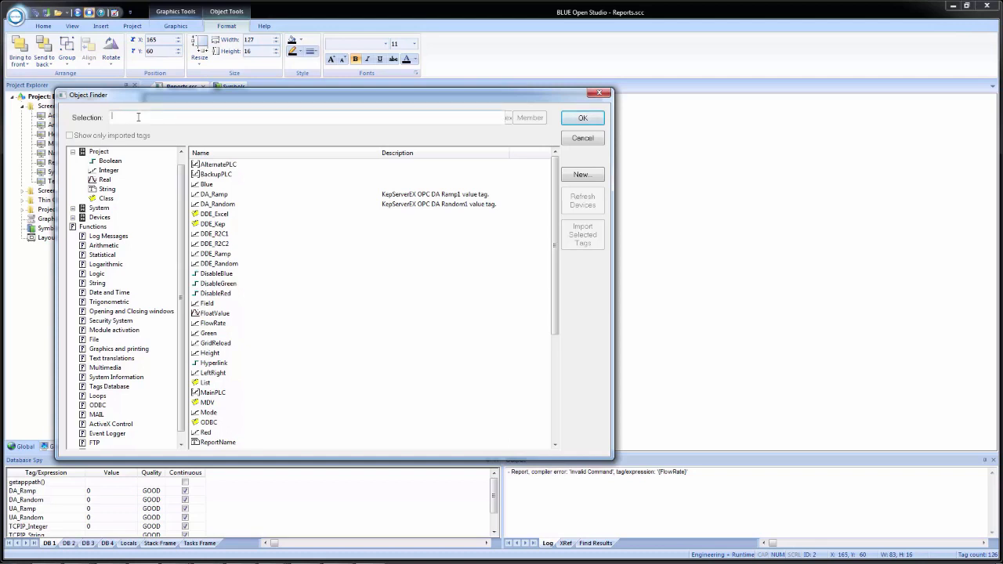
text(repo)
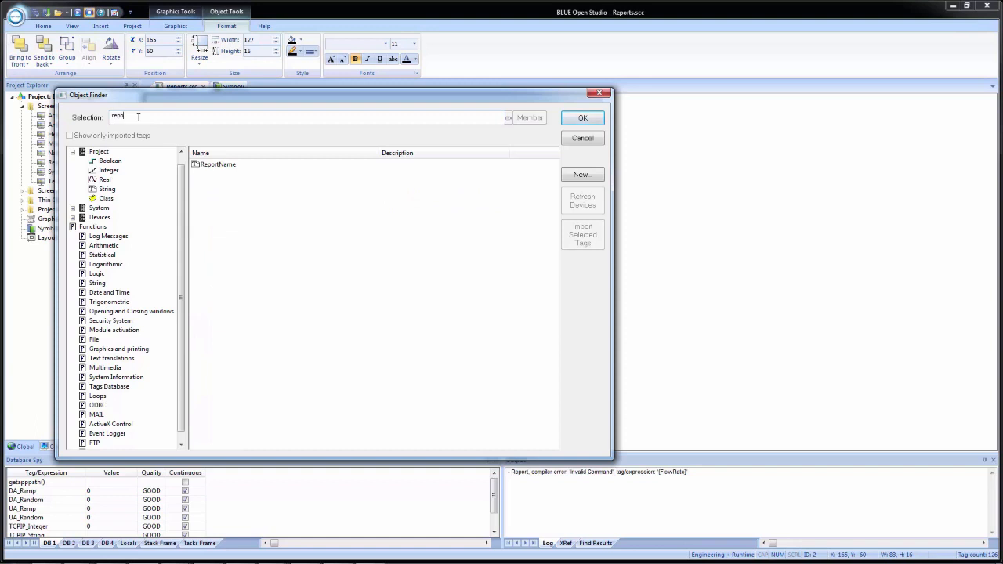
click(209, 165)
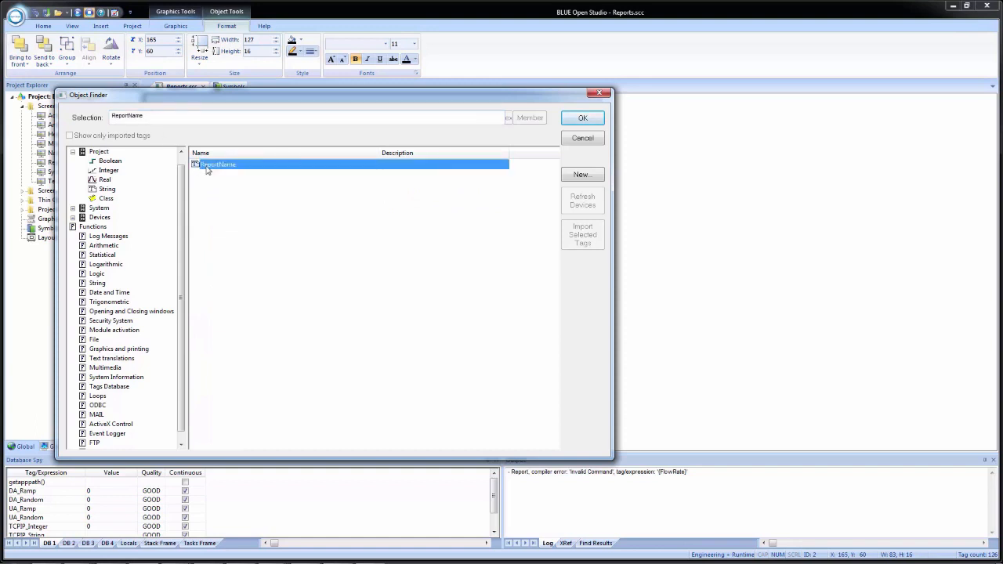
double_click(426, 166)
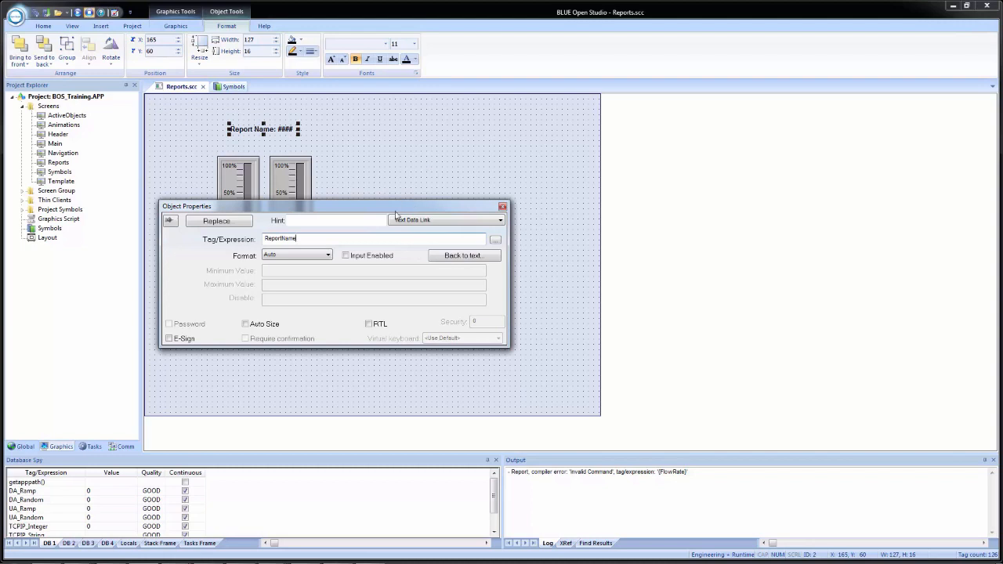
click(347, 257)
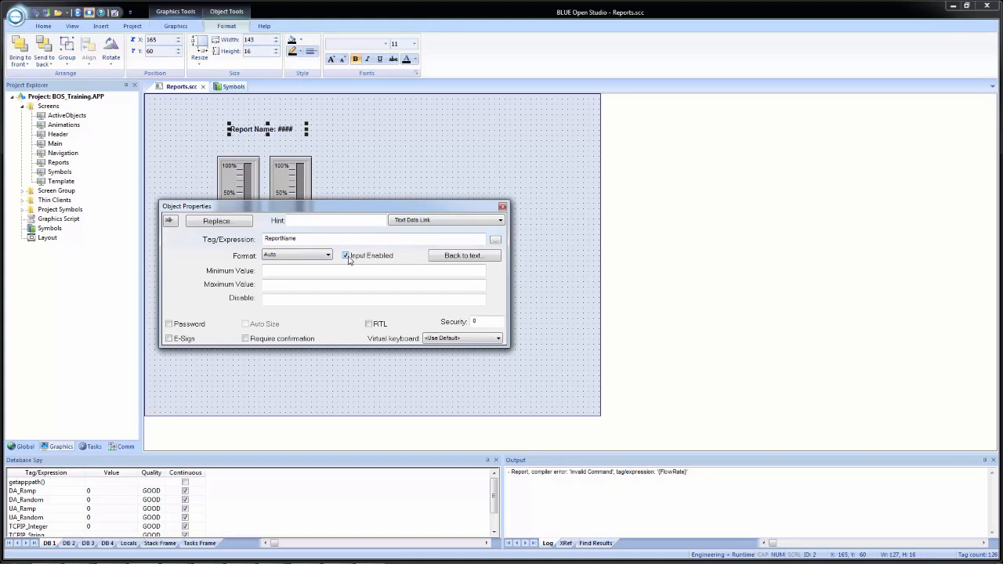
Step: Extend the # placeholder in the Report Name caption to about 20 characters
click(463, 258)
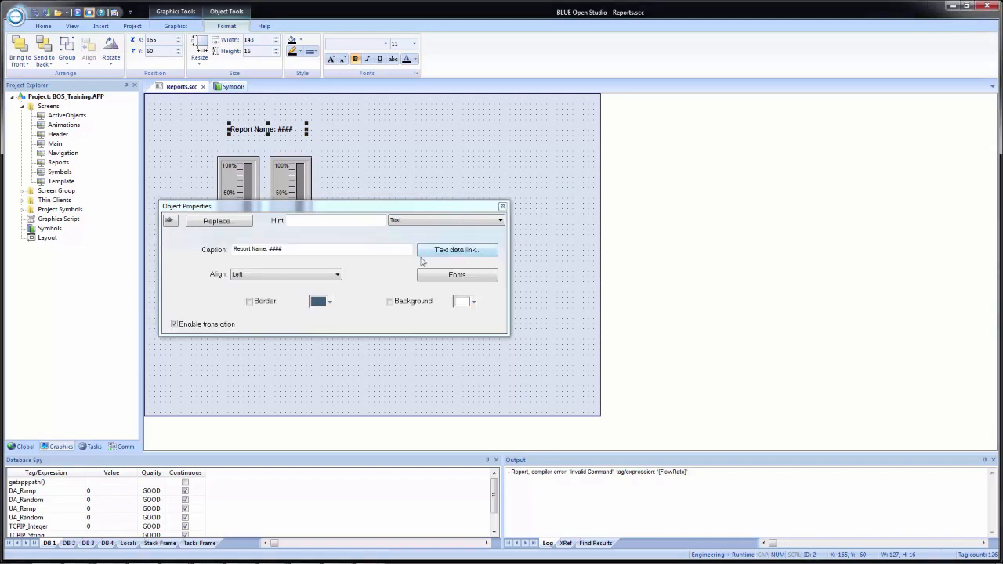
click(331, 250)
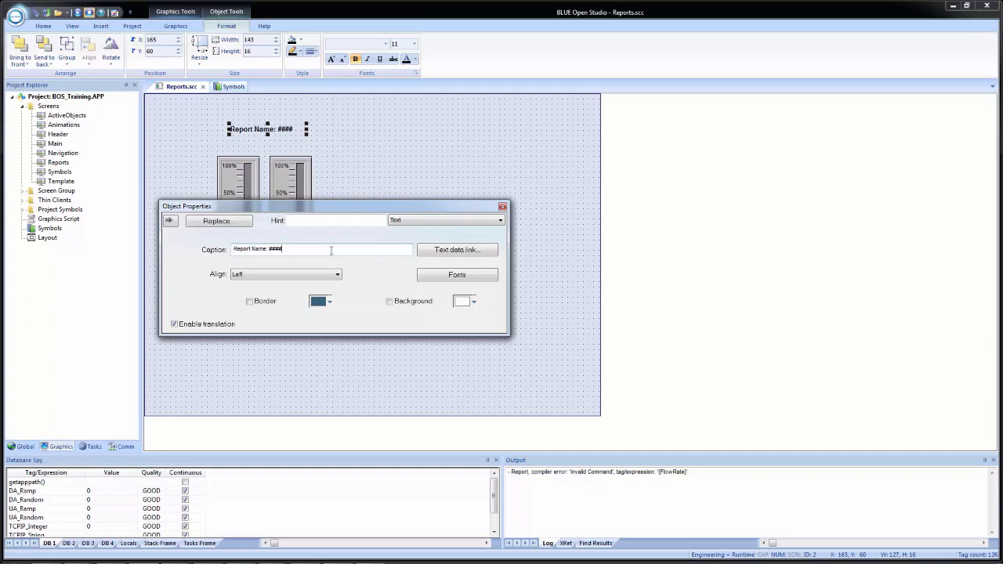
text(####################)
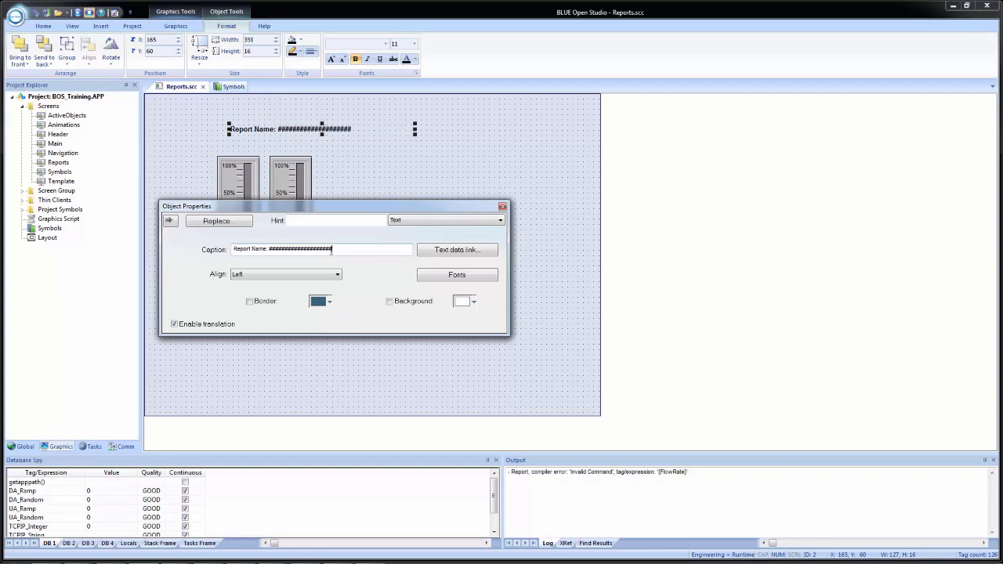
click(376, 175)
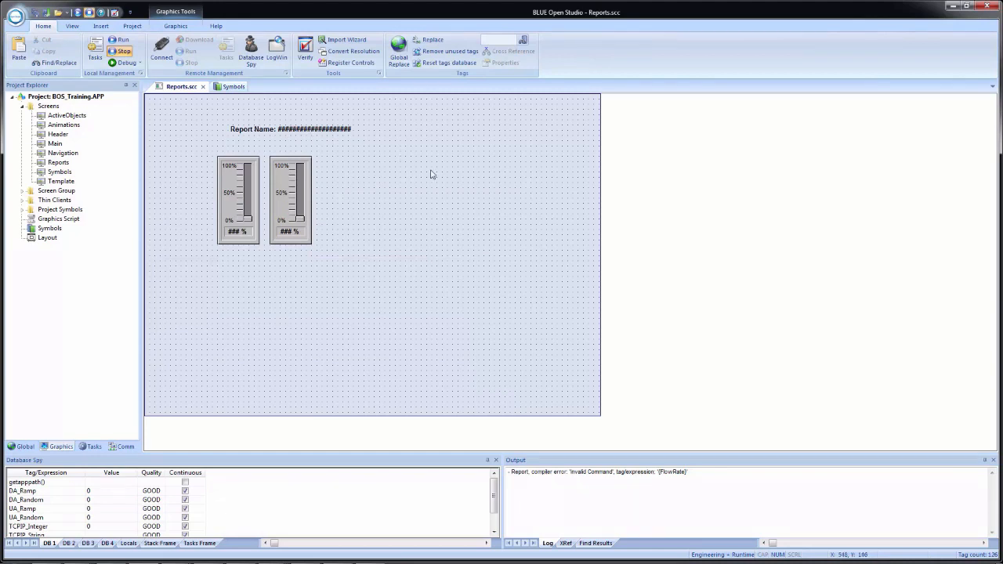
Step: Draw a button about 171 by 81 pixels in the open area to the right of the sliders
click(176, 26)
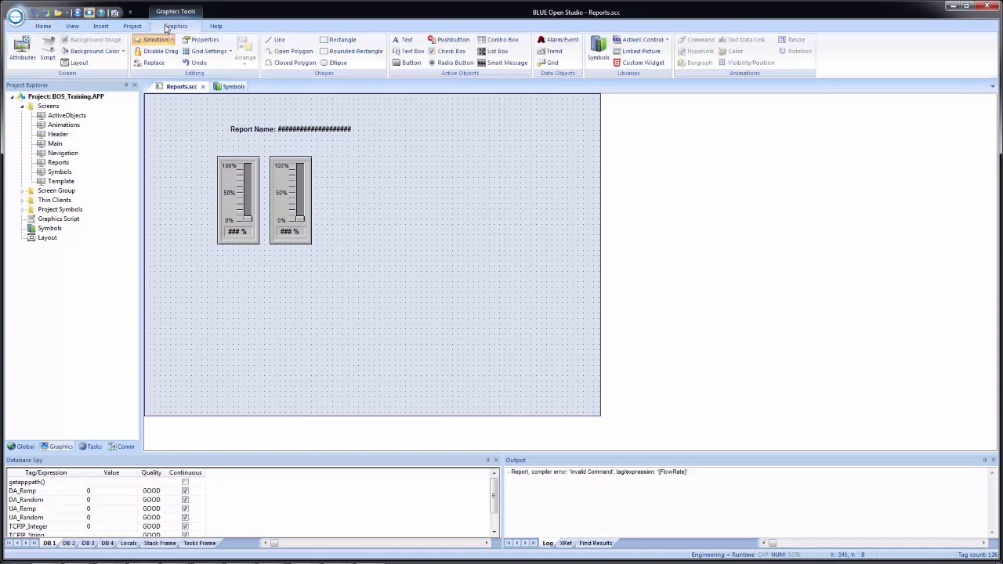
click(410, 62)
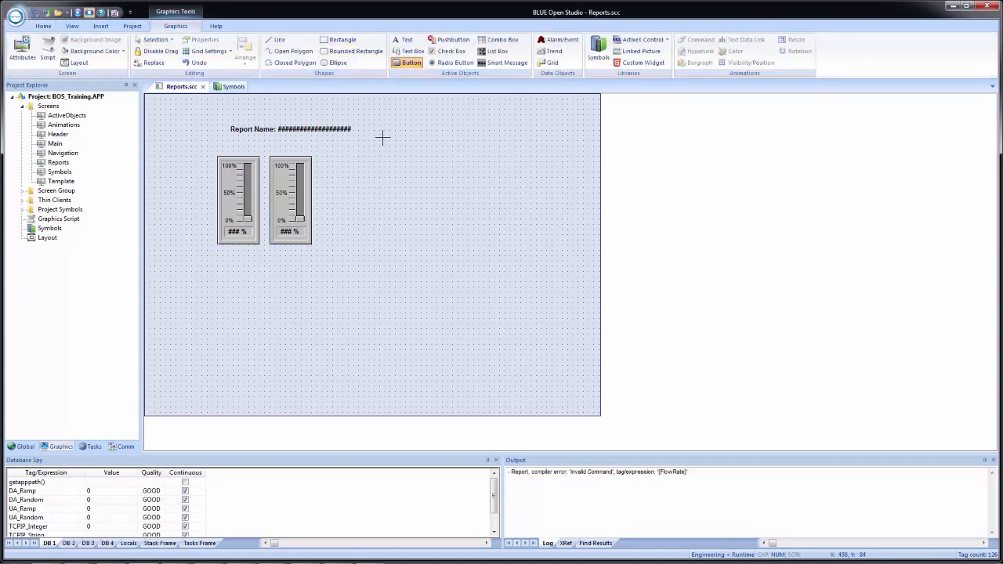
drag(399, 150, 491, 194)
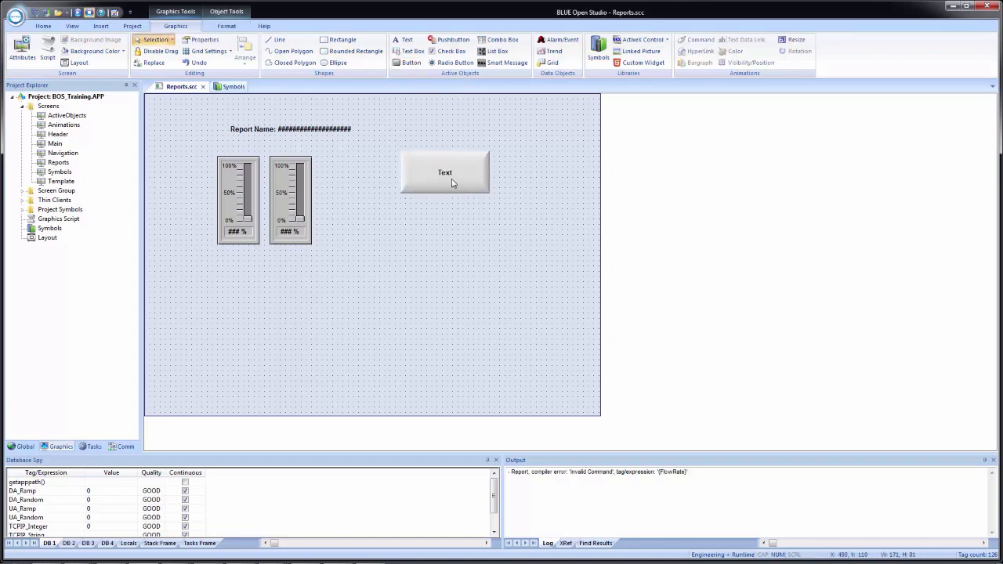
Step: Caption the button "Print Report" on two lines and open its command settings for the On Up event
double_click(452, 182)
drag(246, 252, 134, 235)
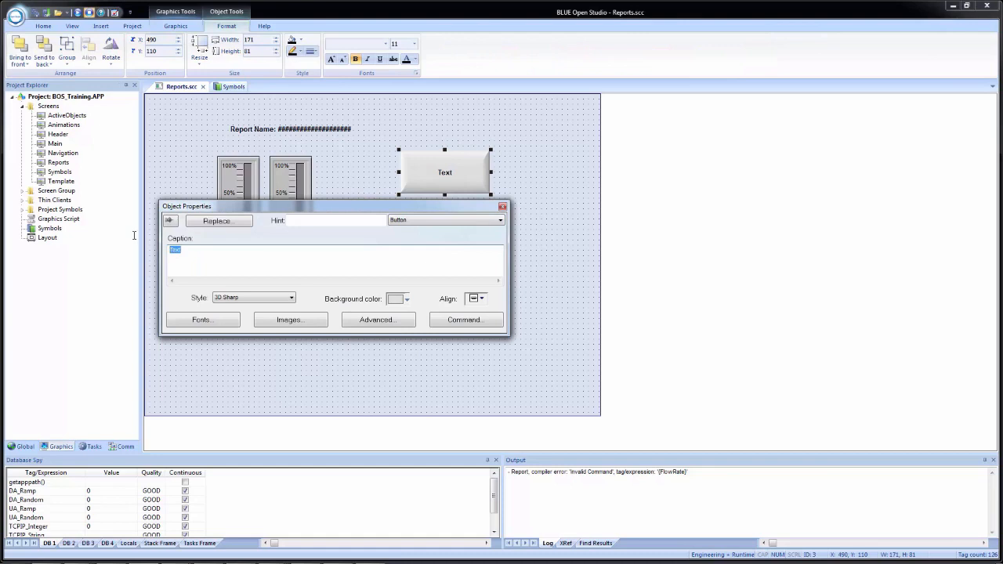
text(Print)
key(Return)
text(Report)
click(471, 321)
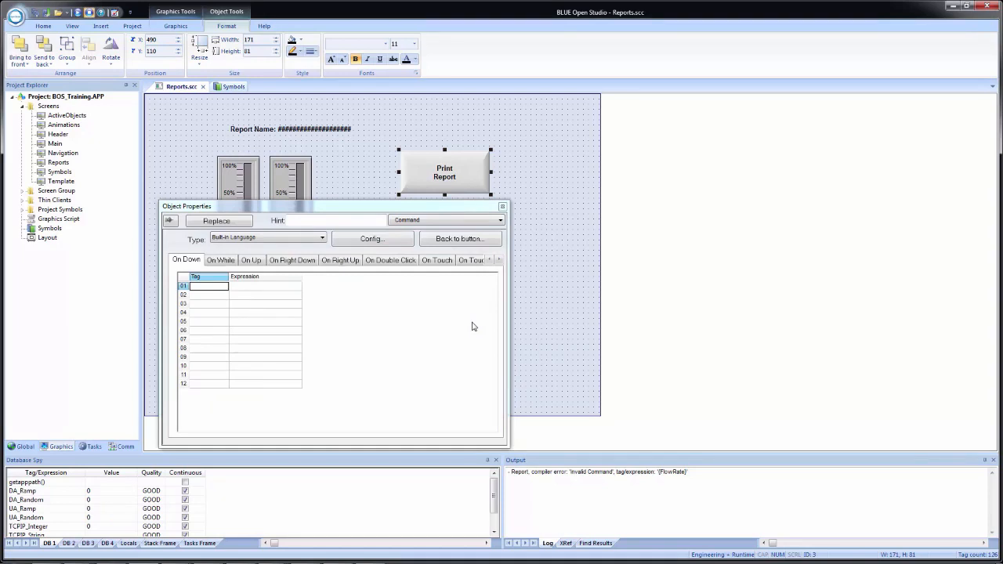
click(250, 261)
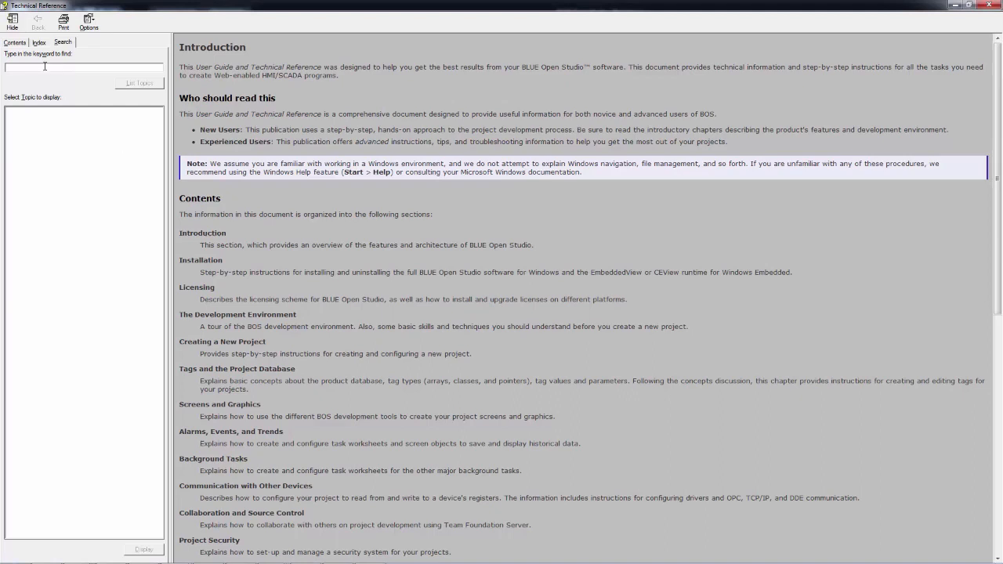
Step: Search the Technical Reference for "report", read the Report function's syntax and options, and return to the button's command settings
text(report)
key(Return)
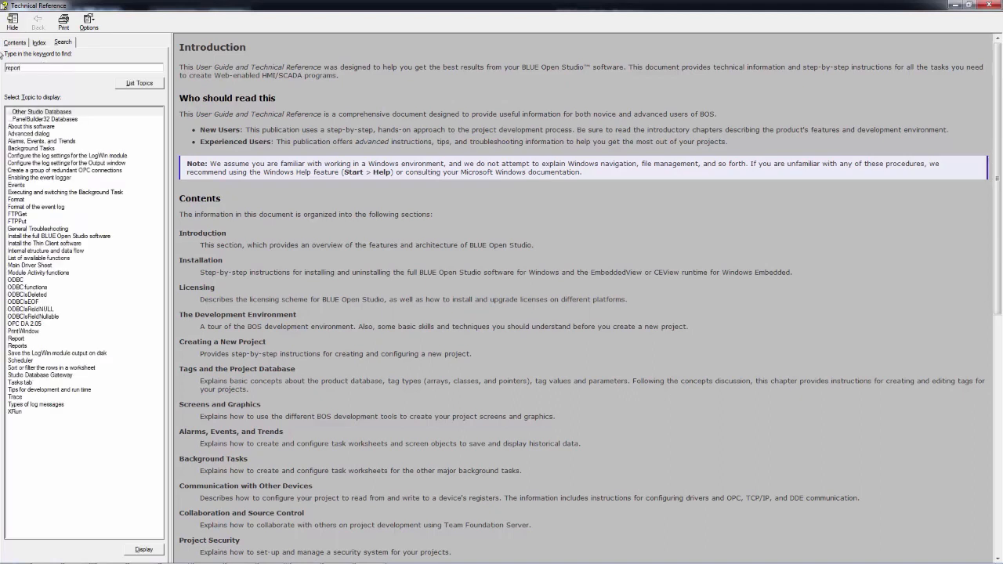
double_click(14, 338)
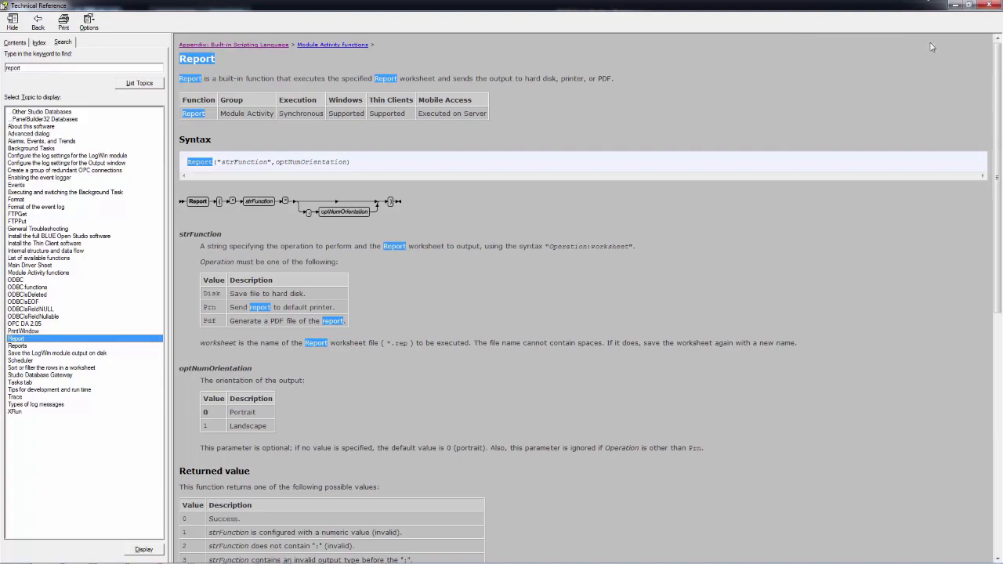
click(955, 4)
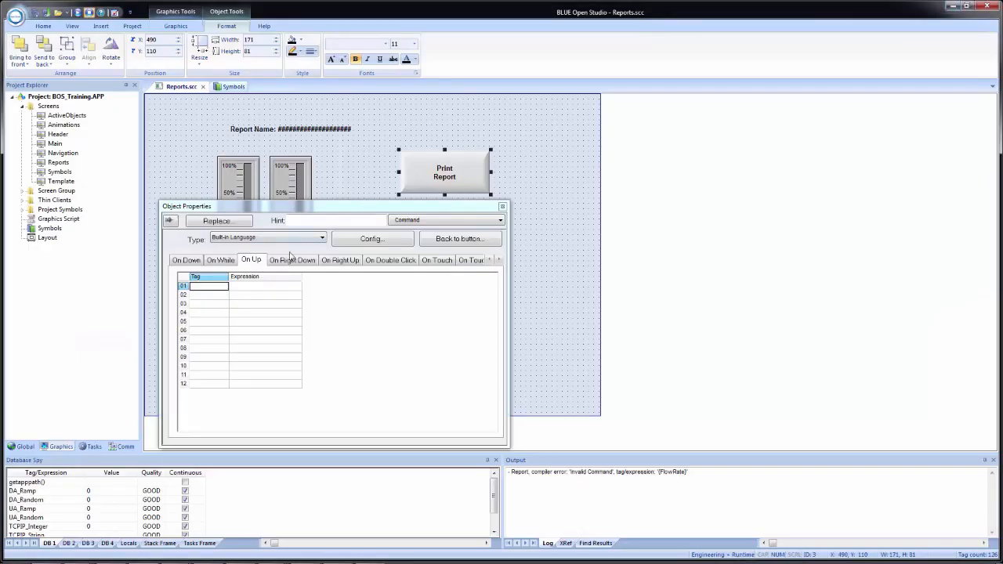
Step: Set the Print Report button's On Up expression to Report("Disk:Report1.rep") and close its properties
click(249, 287)
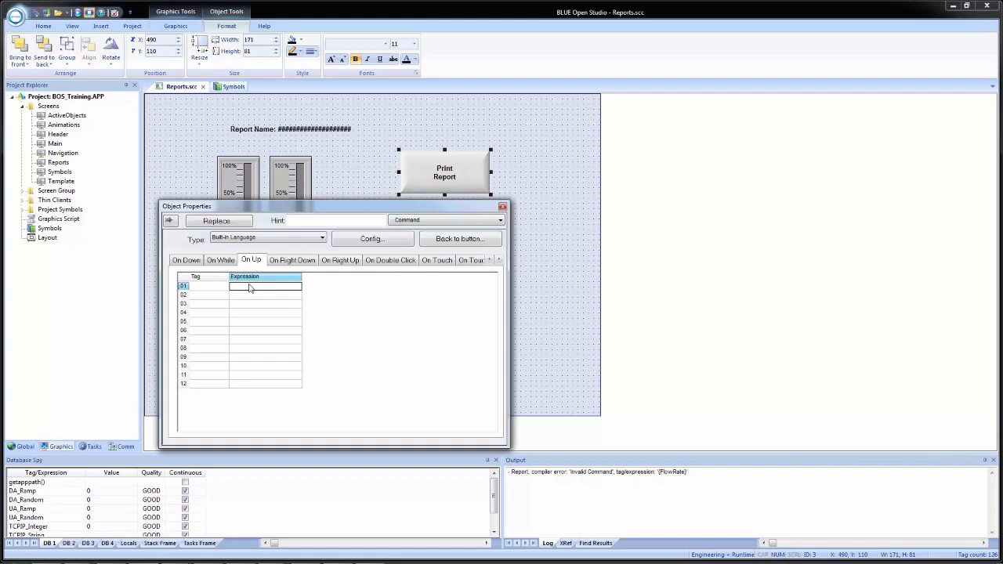
text(Report)
text(())
text(sk.)
text( Repor)
text(t1.rep)
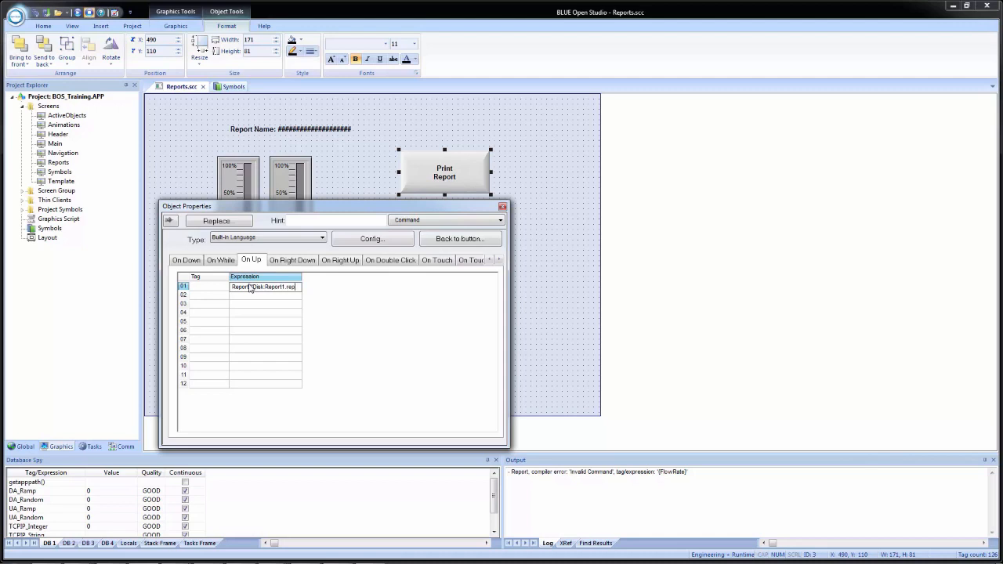
text("))
key(Return)
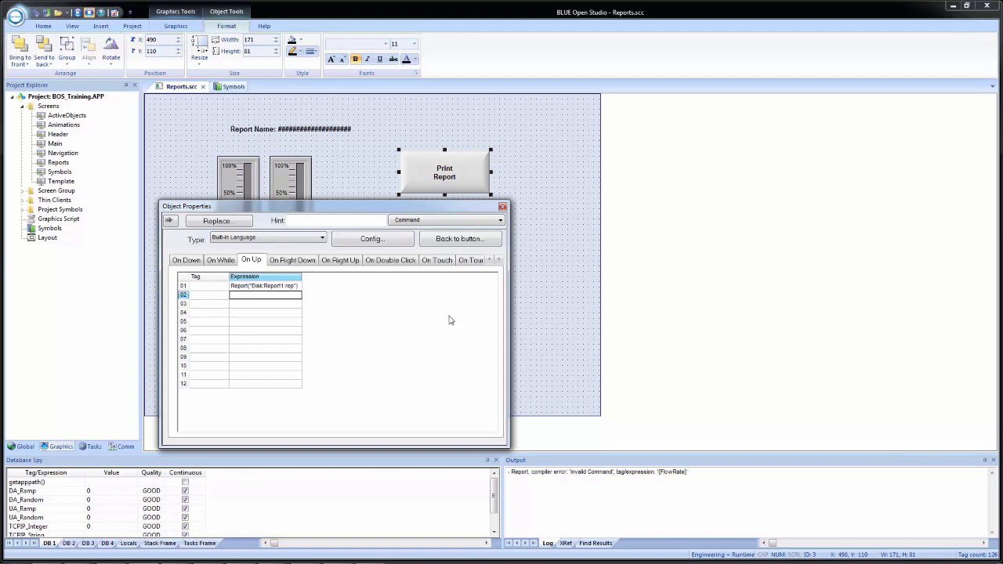
click(527, 297)
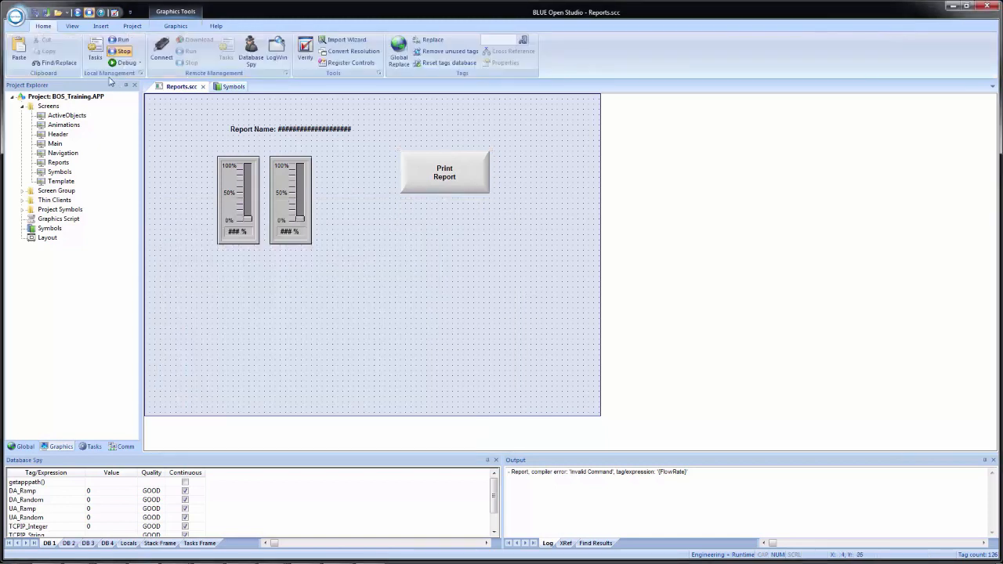
Step: Save all documents and close the Reports screen and the Symbols library
click(37, 16)
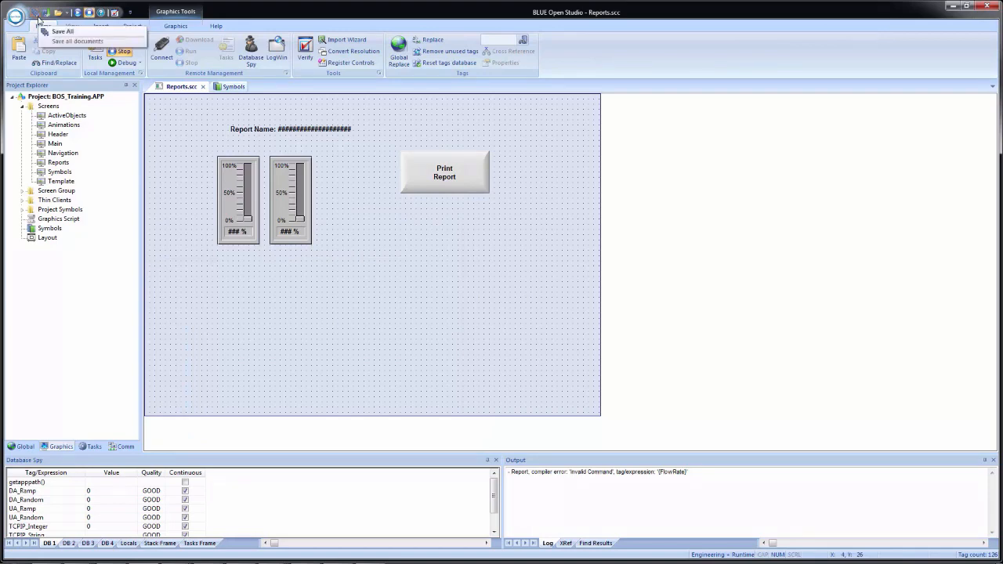
click(202, 86)
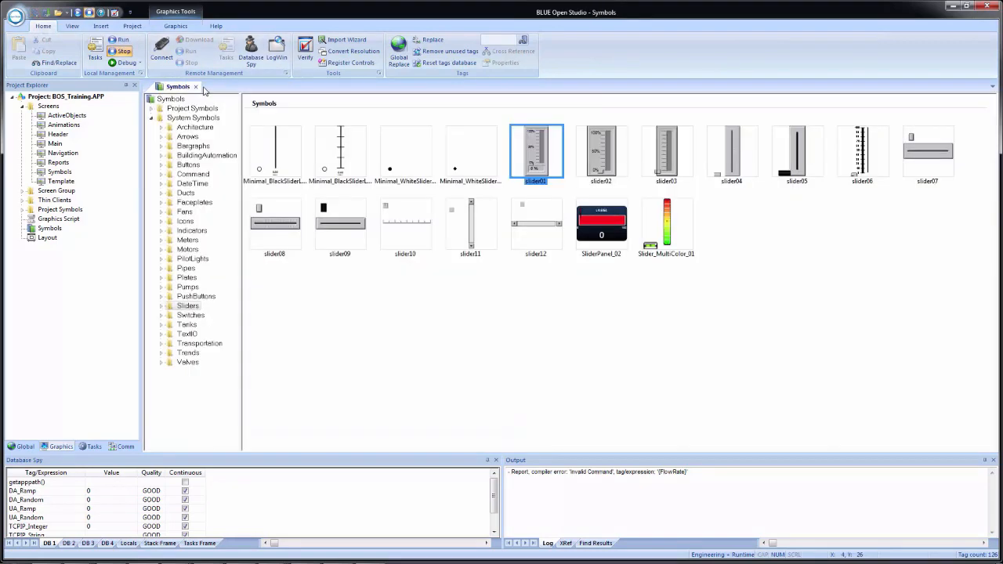
click(196, 87)
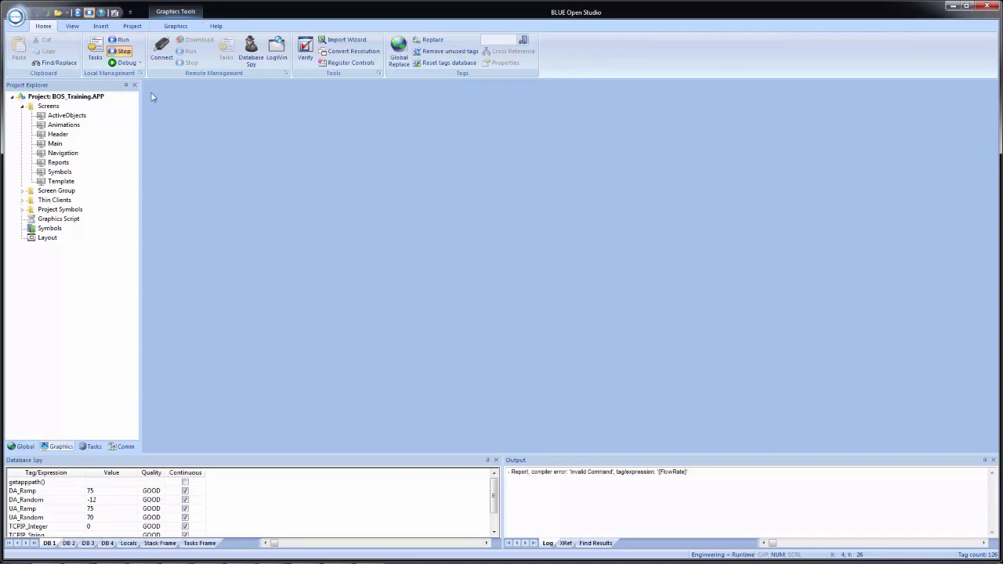
Step: Open the Navigation screen and place a copy of the Linked Symbols button directly below the original
double_click(69, 154)
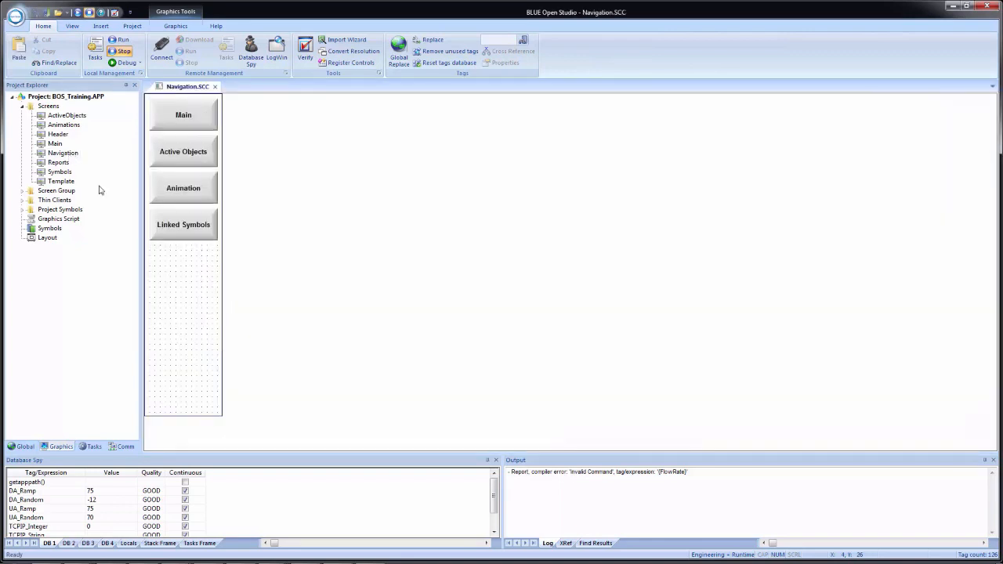
click(183, 228)
drag(183, 229, 183, 265)
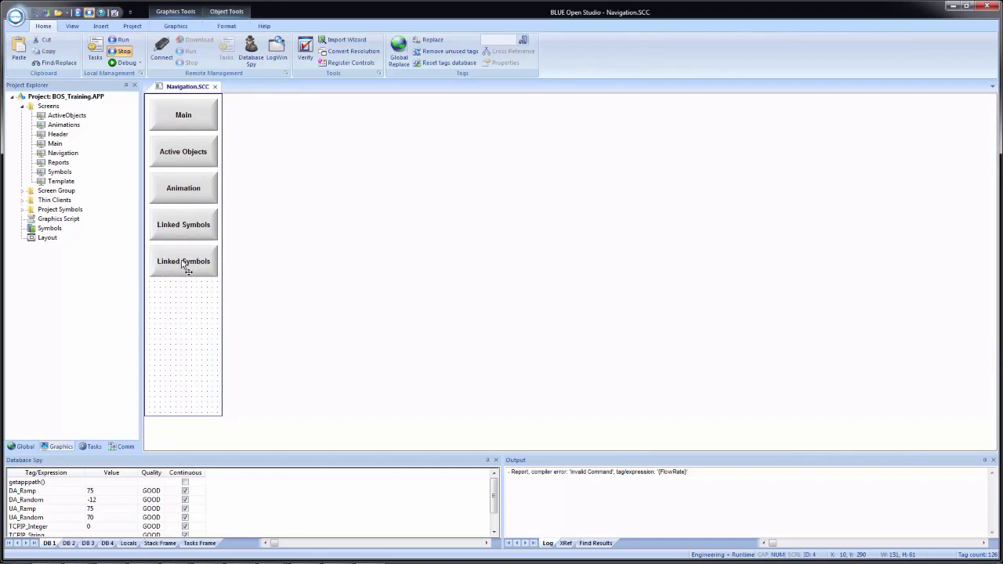
Step: Set the copied button's On Up script to $Open("Reports") and its caption to "Reports"
double_click(184, 264)
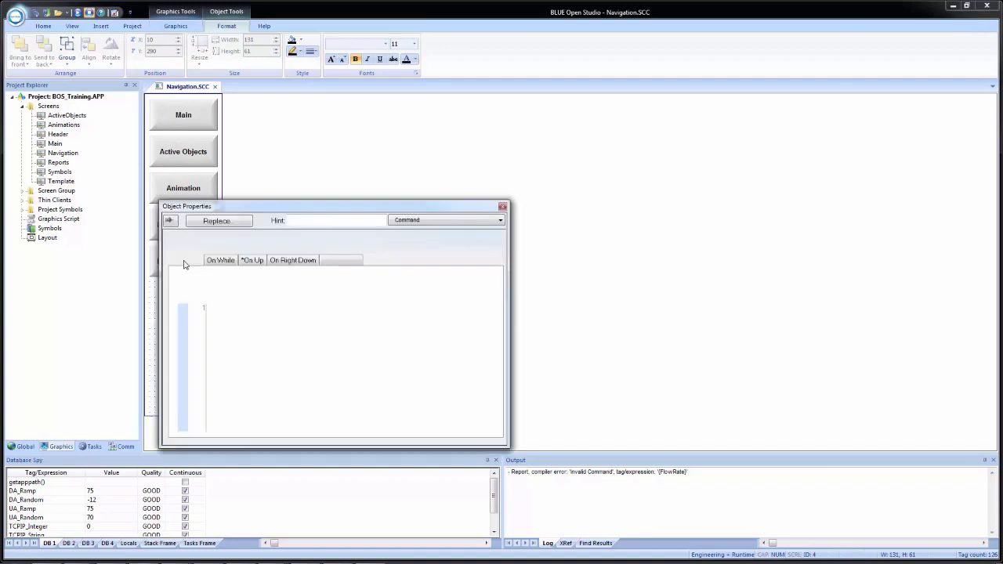
double_click(250, 308)
text(Reports)
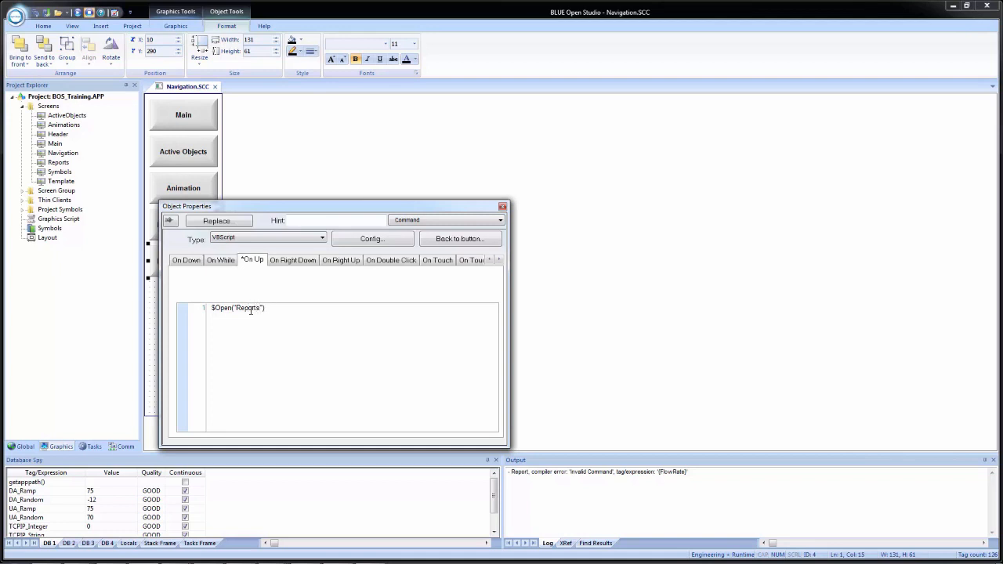
click(459, 240)
drag(225, 249, 135, 231)
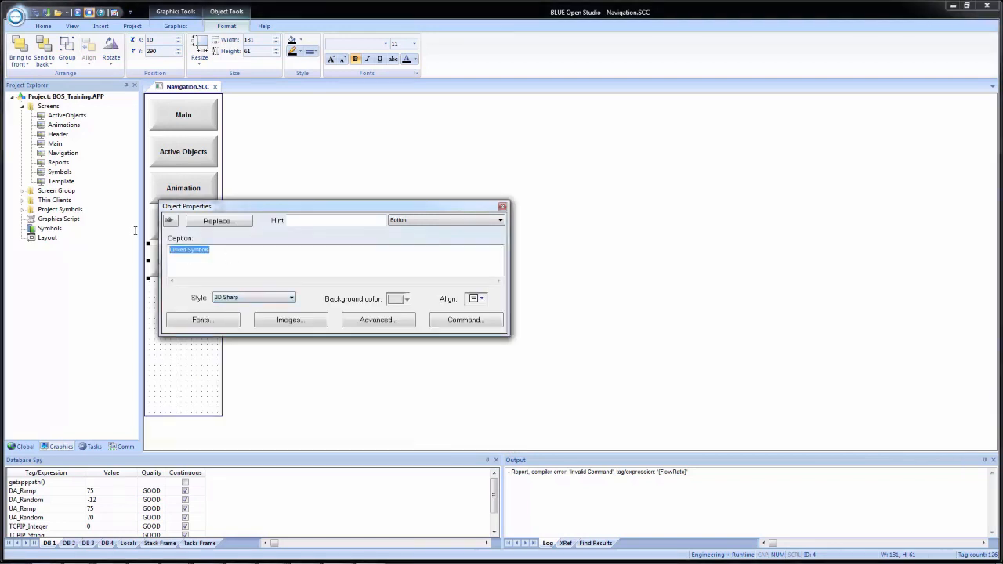
text(Reports)
click(212, 378)
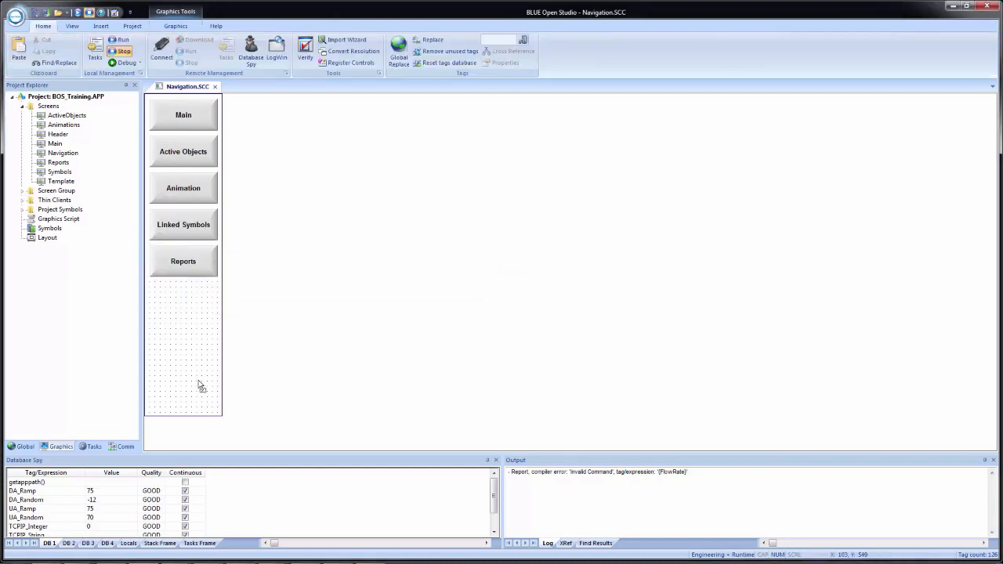
Step: Save and close the Navigation screen, and run the project with its Reports screen displayed
click(35, 13)
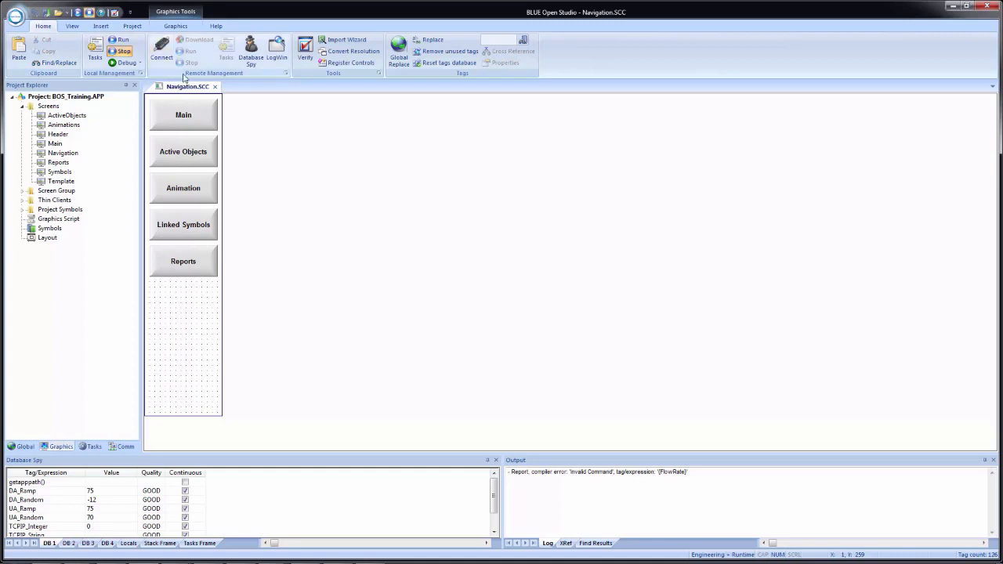
click(214, 87)
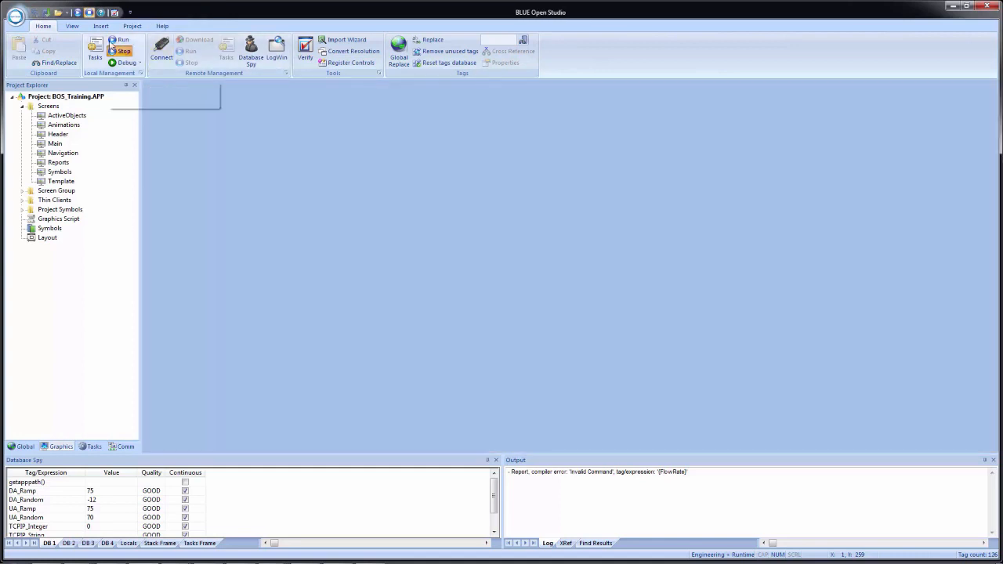
click(77, 13)
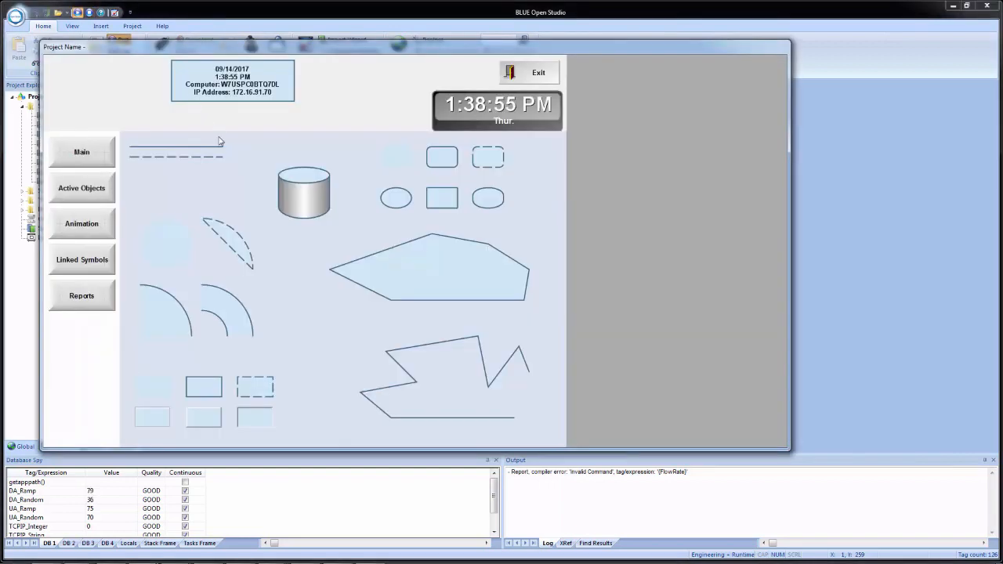
click(79, 305)
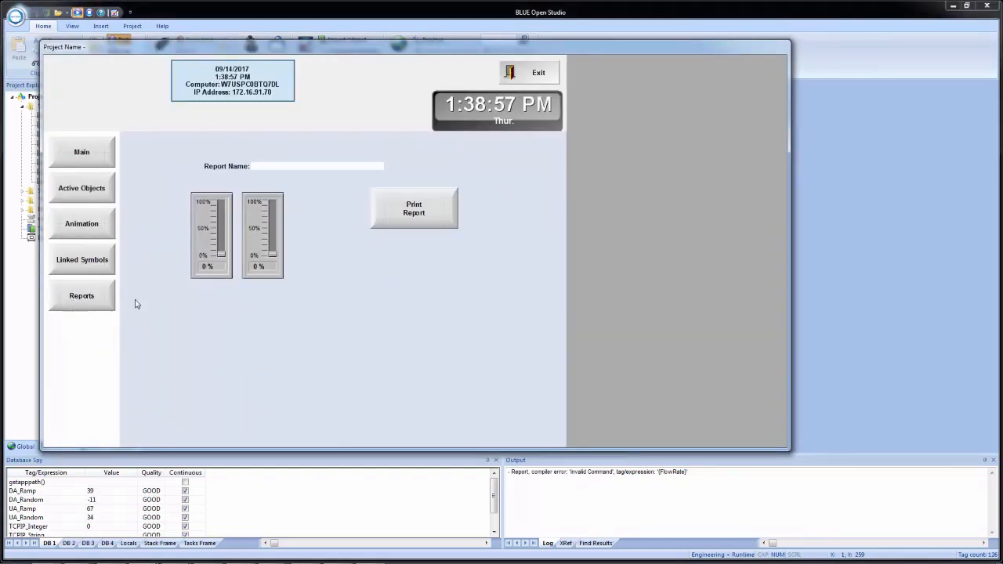
Step: Enter "TrainingReport" as the report name on the running Reports screen
click(268, 167)
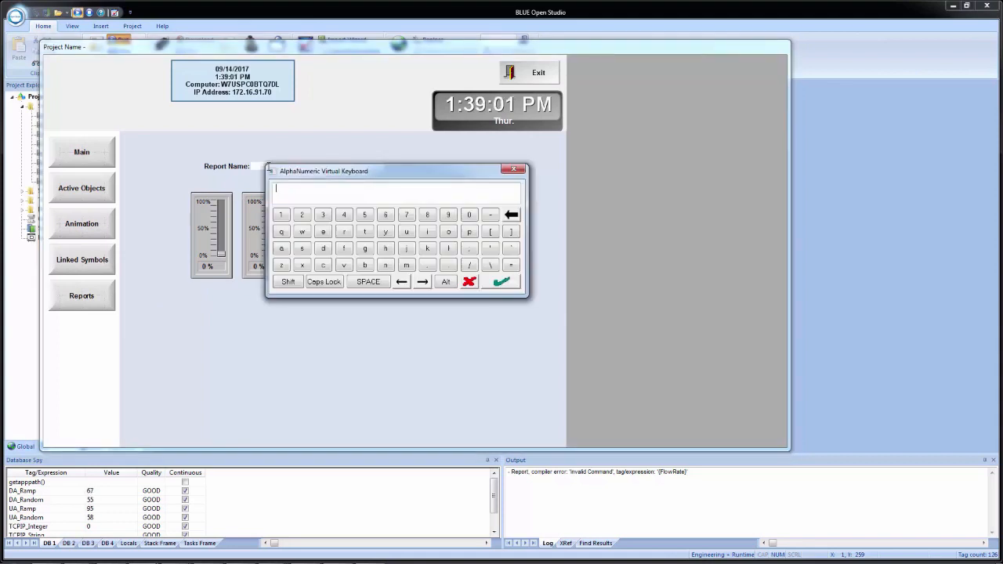
text(Tes)
text(iningR)
text(eport)
key(Return)
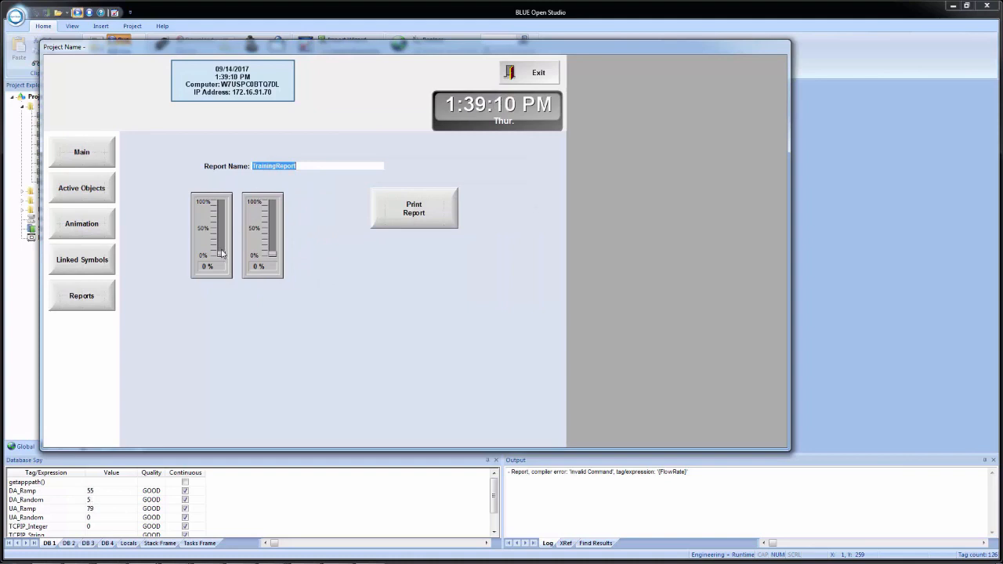
Step: Set the first slider to 50% and the second to 75%, and print the report
drag(222, 252, 222, 228)
drag(274, 254, 274, 214)
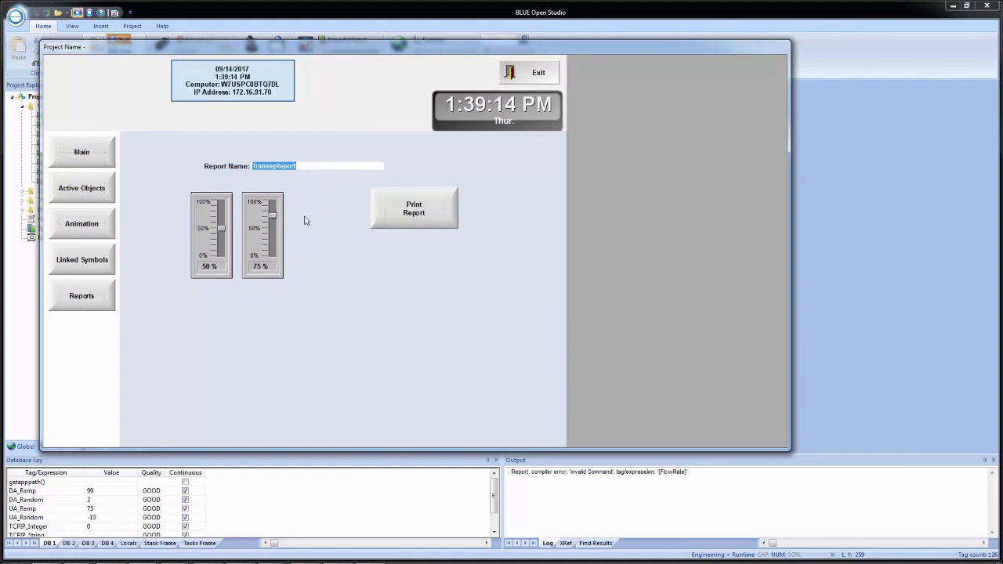
click(417, 216)
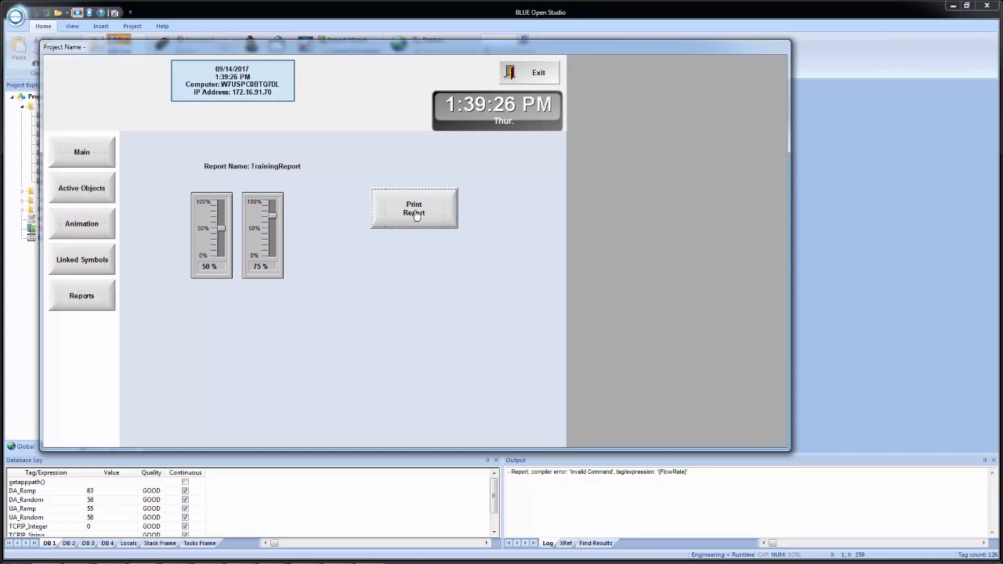
click(415, 212)
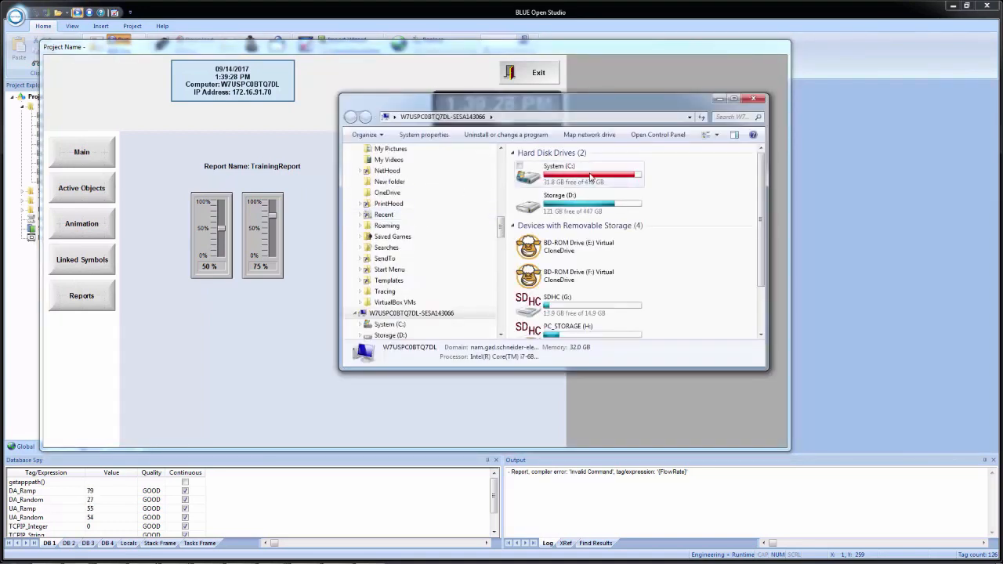
Step: Check the contents of TRAININGREPORT.TXT in C:\BOS_Training using Windows Explorer and Notepad++, and return to the running project
double_click(591, 177)
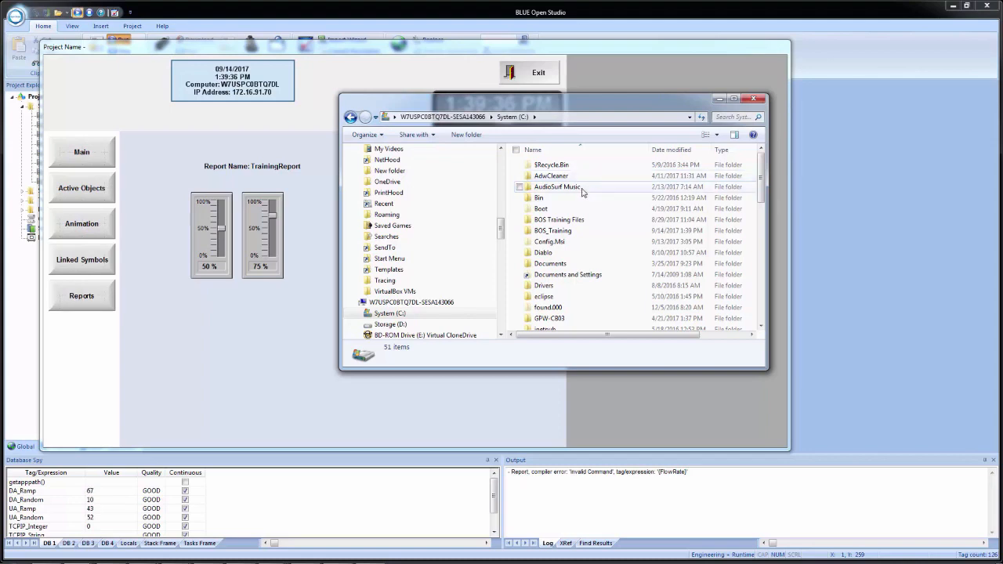
click(562, 232)
double_click(562, 232)
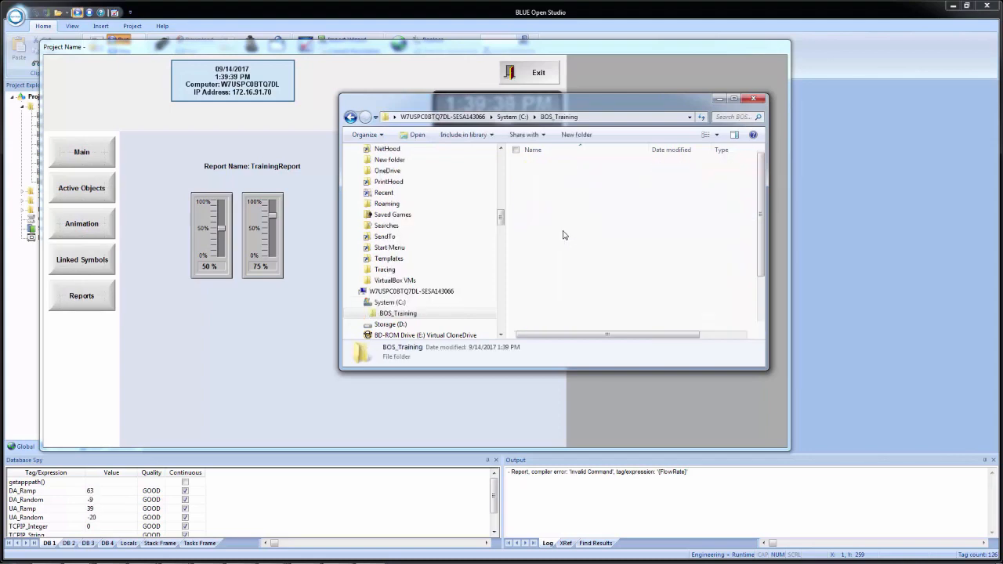
click(733, 100)
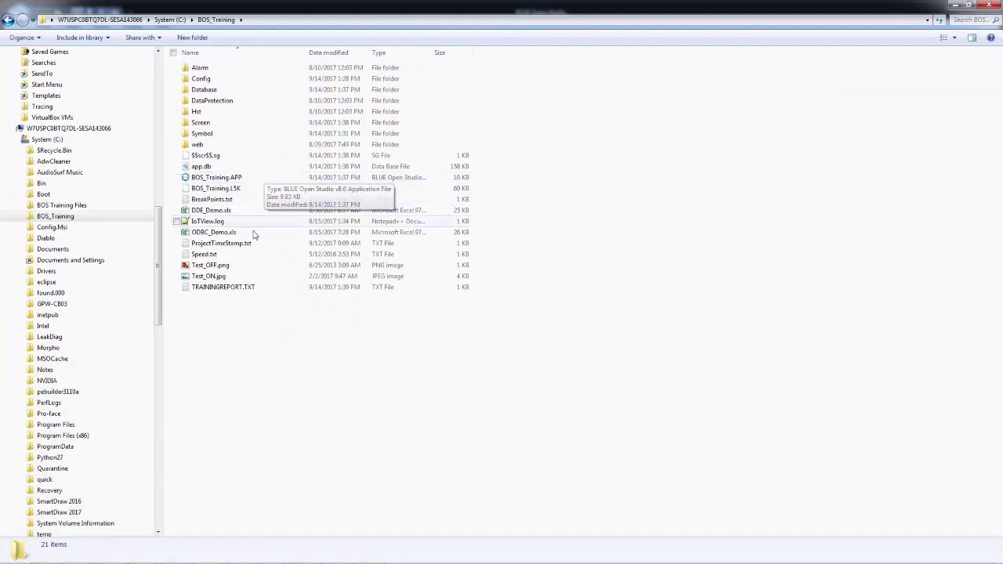
double_click(226, 288)
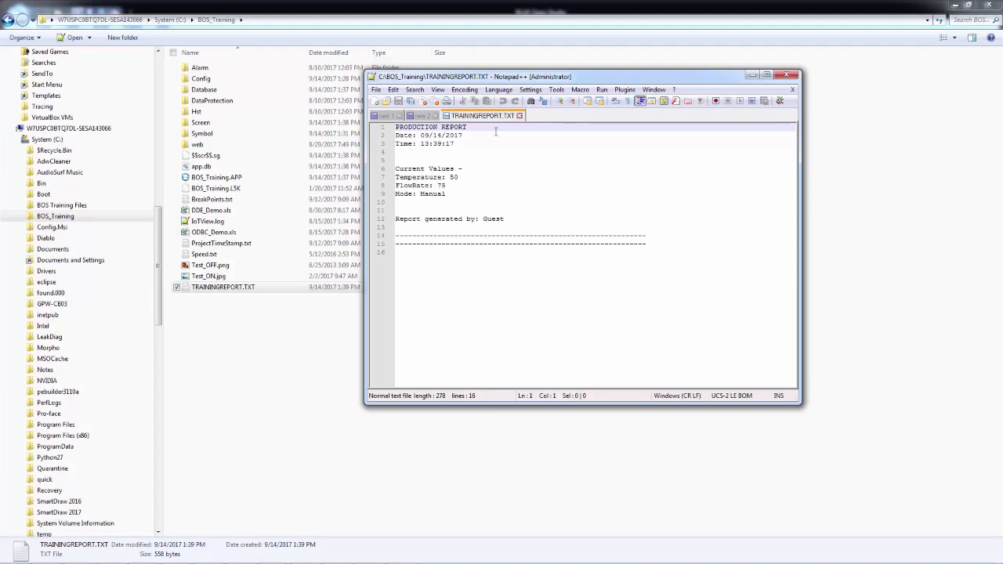
click(518, 115)
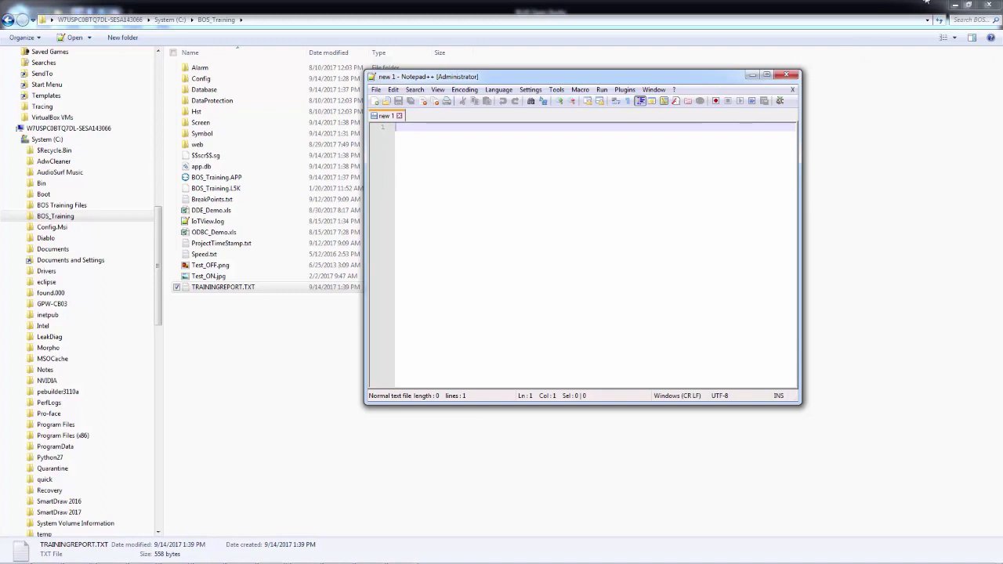
click(955, 5)
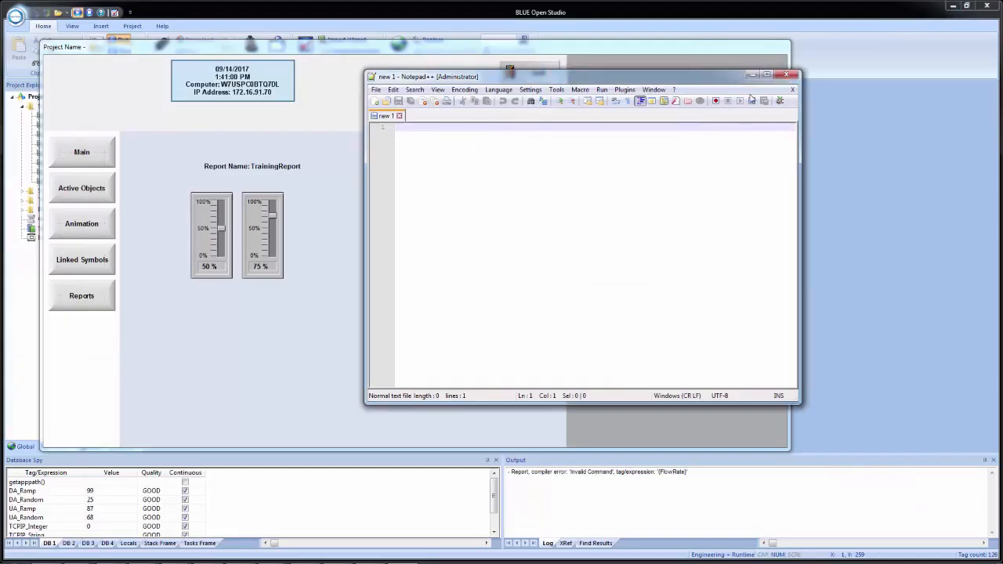
click(749, 75)
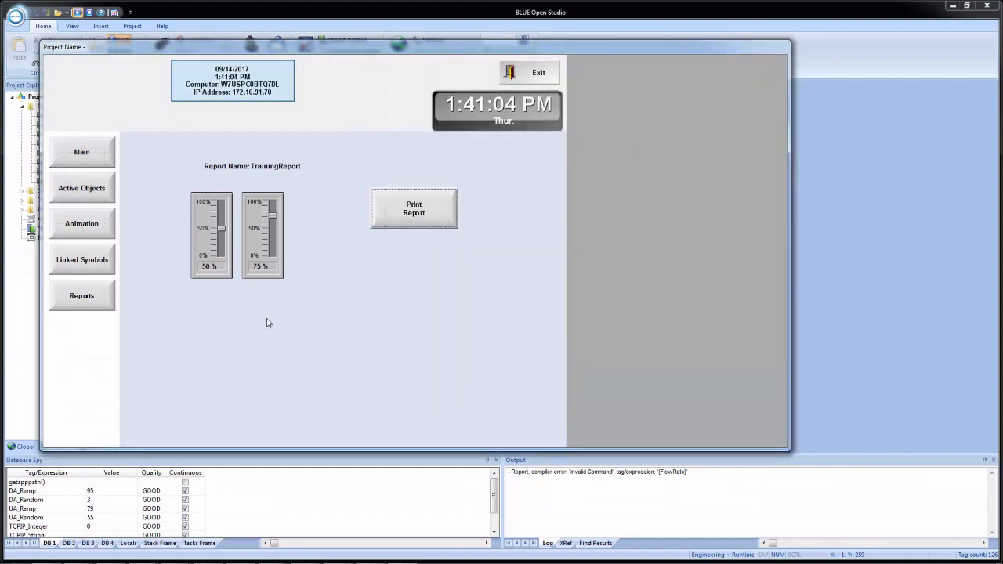
Step: Lower the first slider to 18% and the second to 33%, and print the report again
drag(220, 227, 220, 247)
drag(272, 214, 264, 239)
click(410, 216)
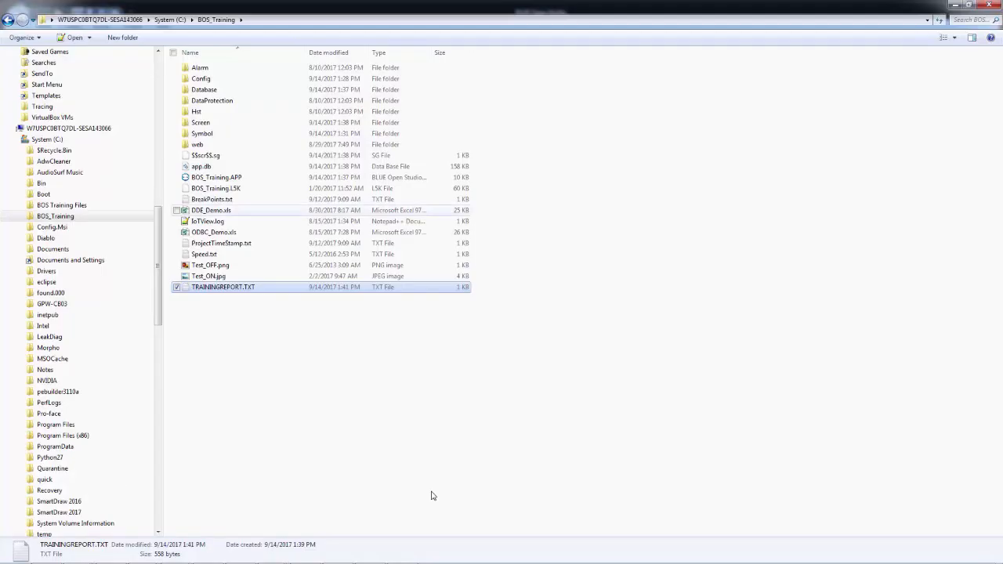
Step: Reopen TRAININGREPORT.TXT from the BOS_Training folder to check the reprinted values, and return to the BLUE Open Studio editor
double_click(233, 288)
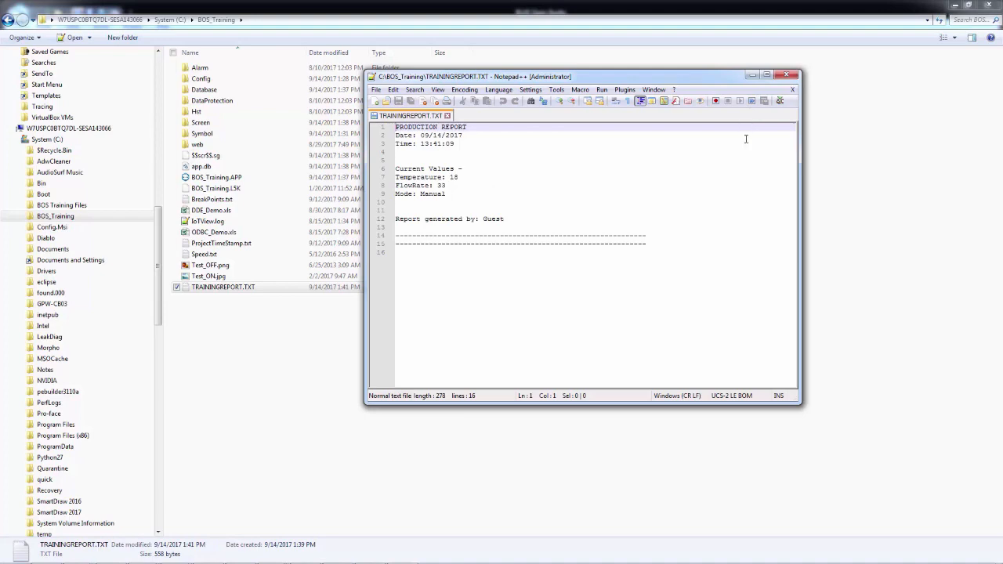
click(952, 4)
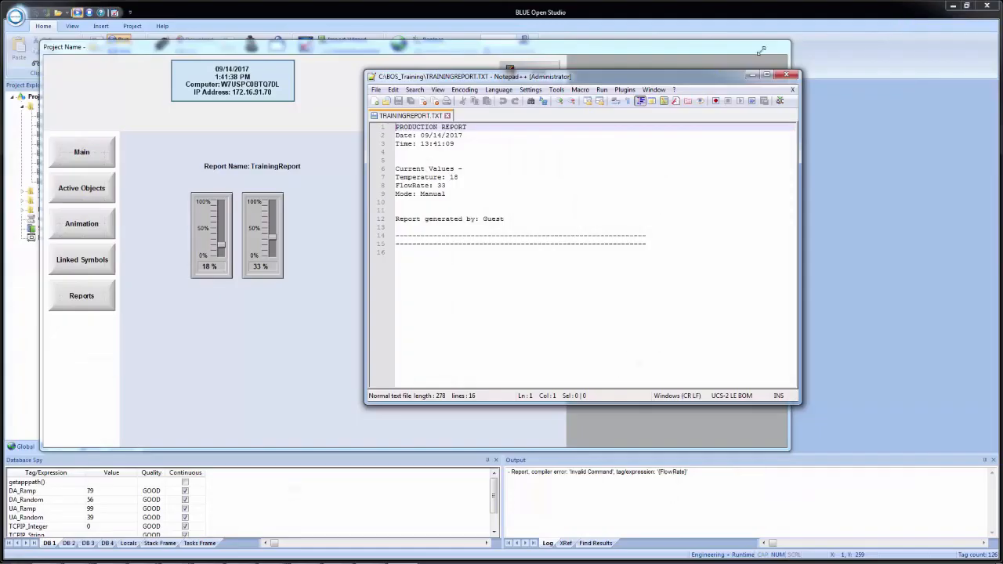
click(820, 34)
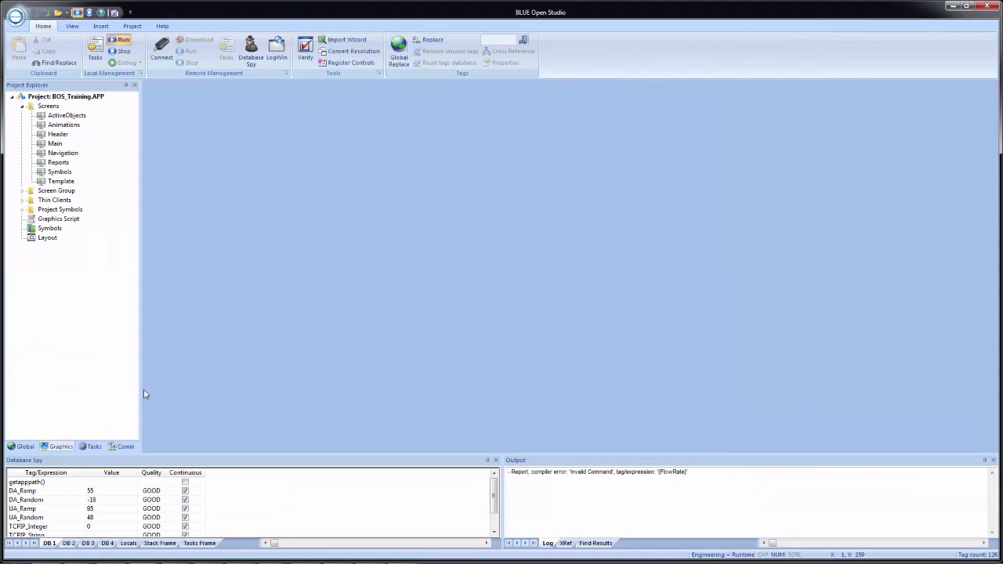
Step: Open the Training Report task for editing and enable its Disk Append option
click(90, 446)
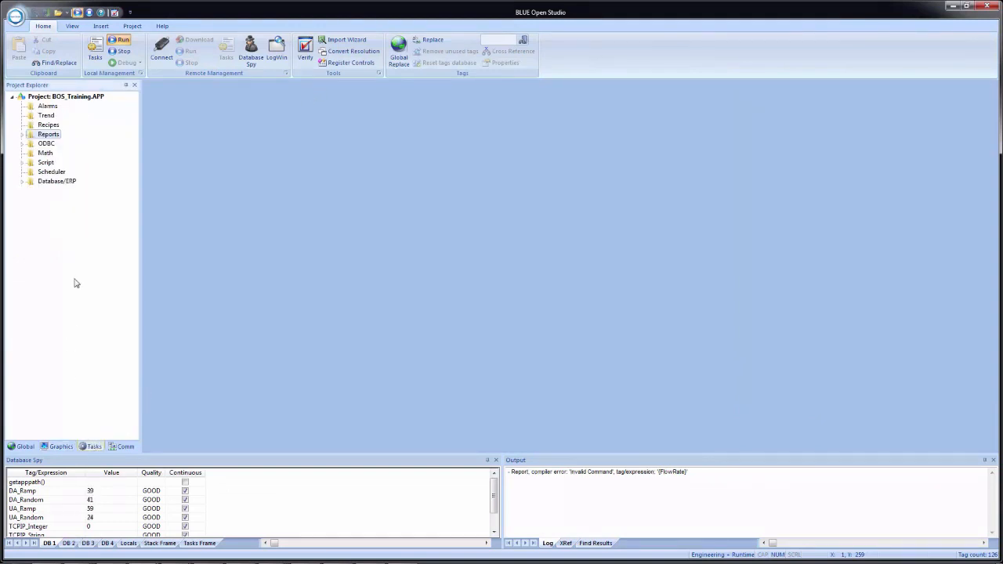
click(22, 135)
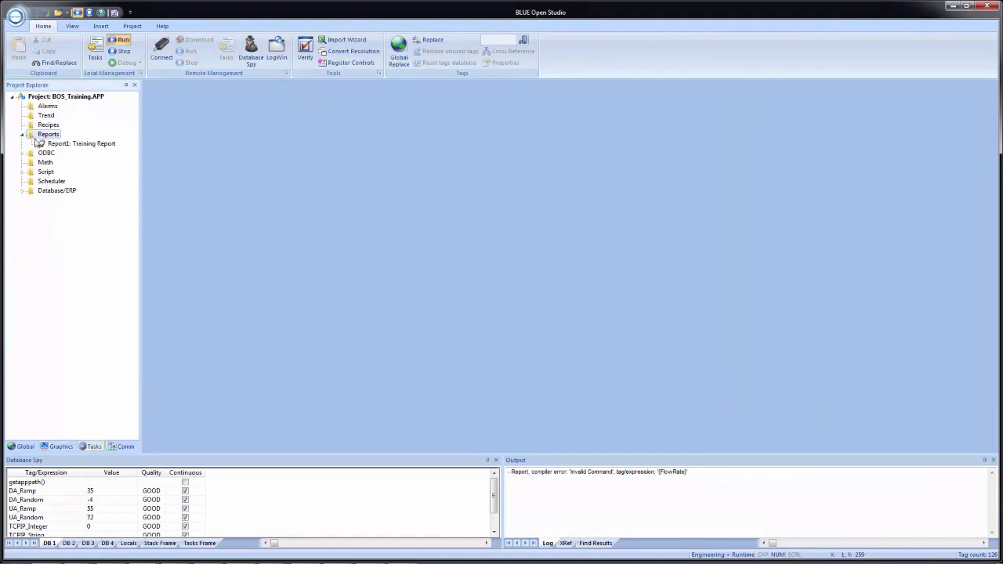
double_click(82, 146)
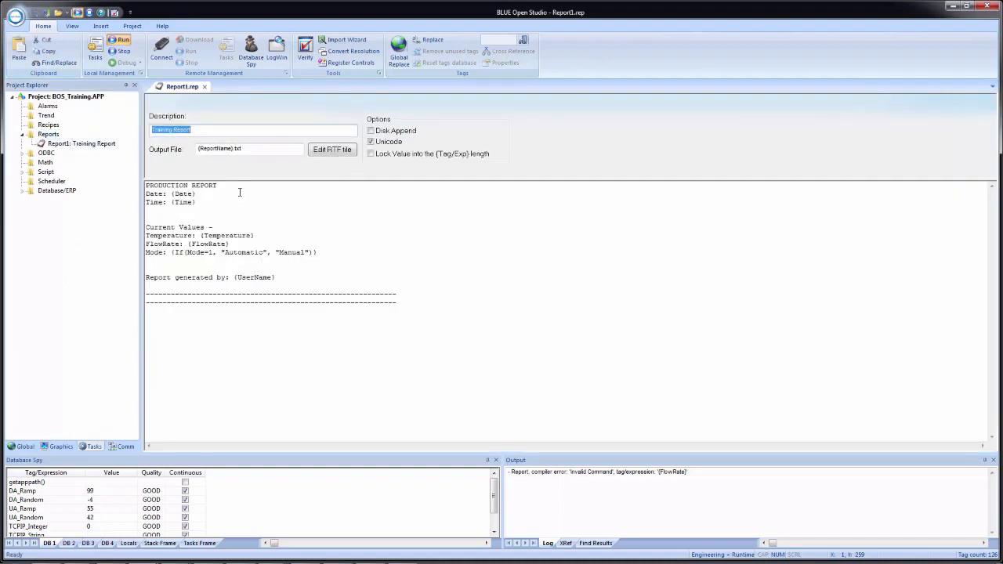
click(392, 133)
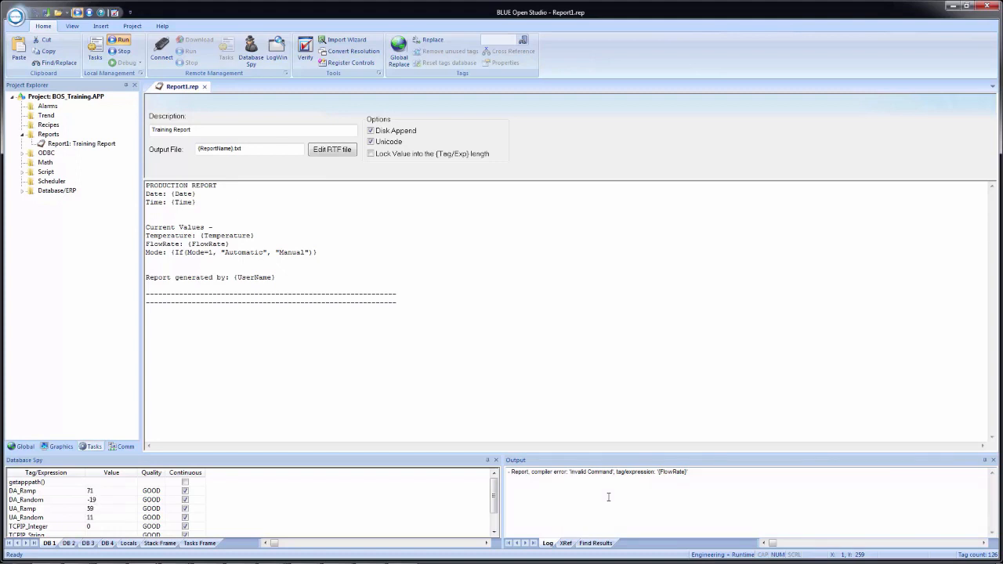
Step: Enable Recipe/Report messages in the log settings of the Output window
right_click(608, 497)
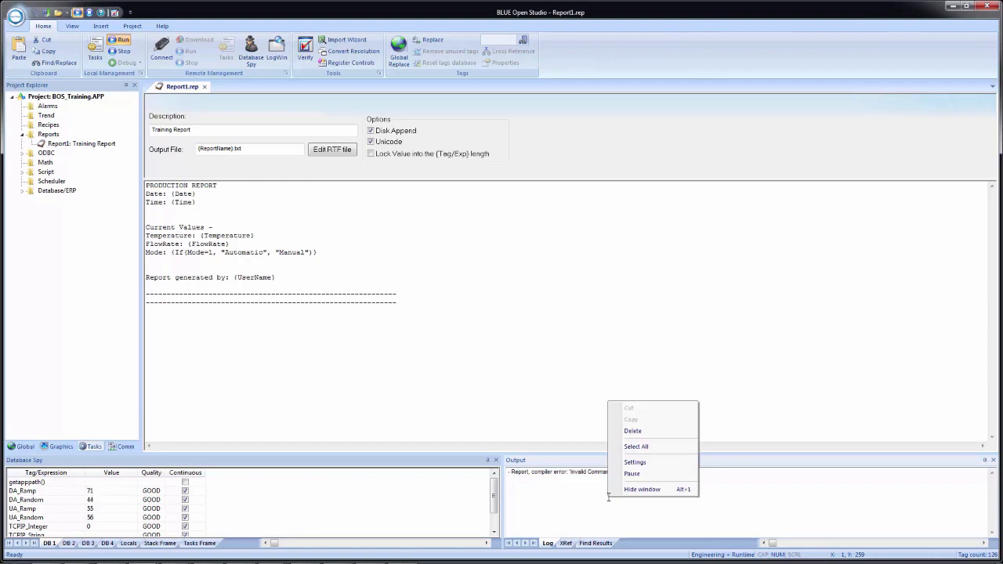
click(649, 469)
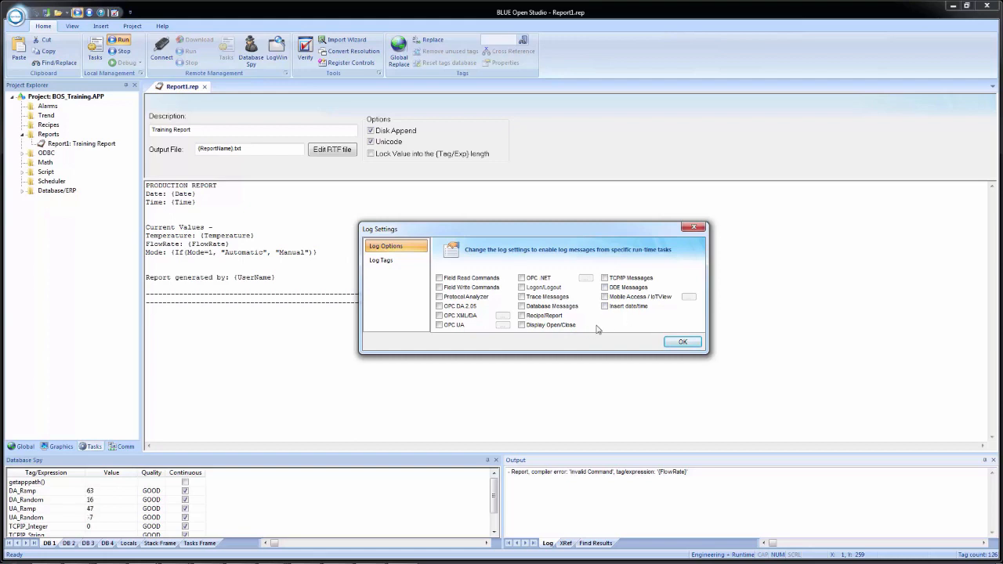
click(521, 316)
click(672, 343)
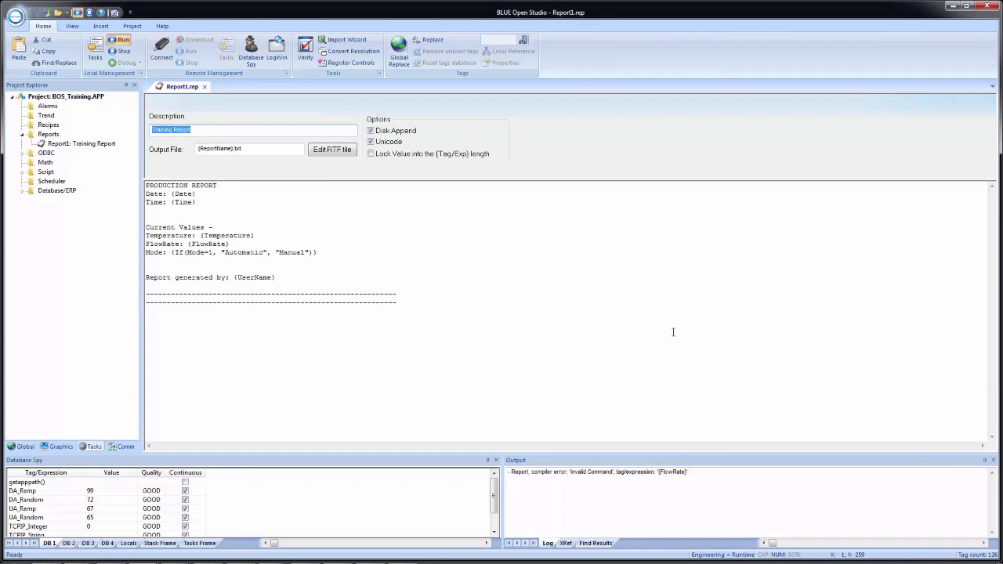
Step: Arrange the editor and the running project side by side, and print the report from the runtime Reports screen
key(super+Left)
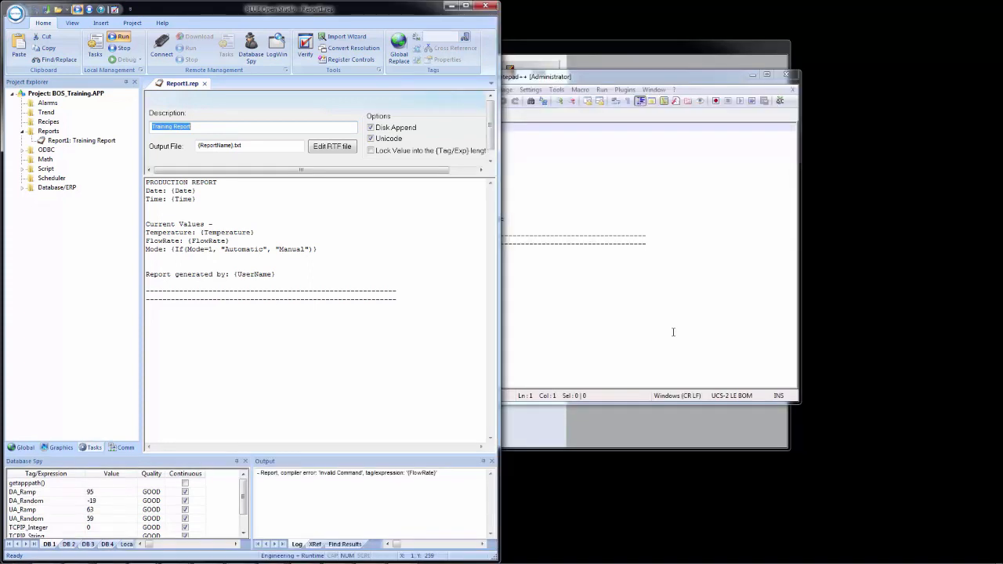
click(671, 52)
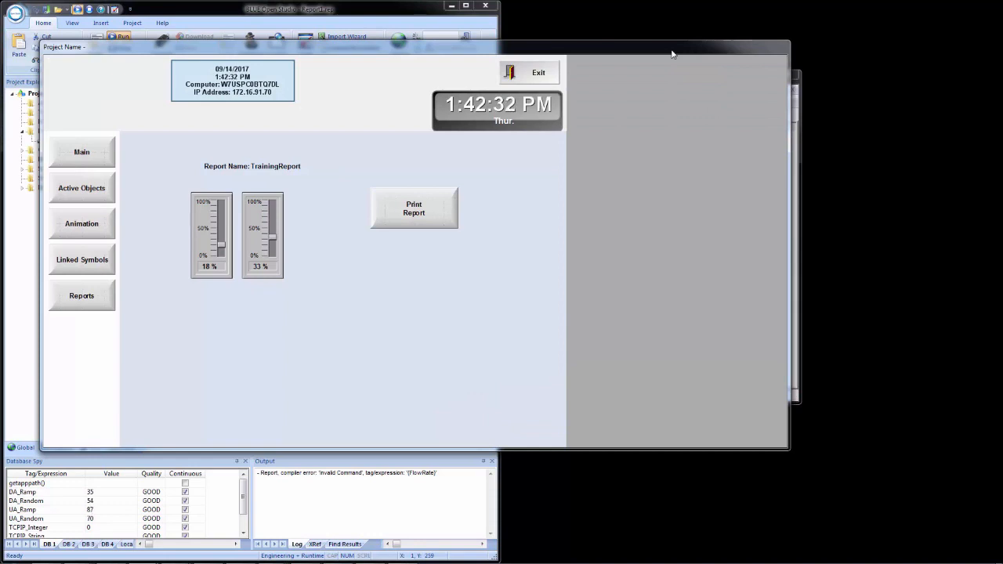
key(super+Right)
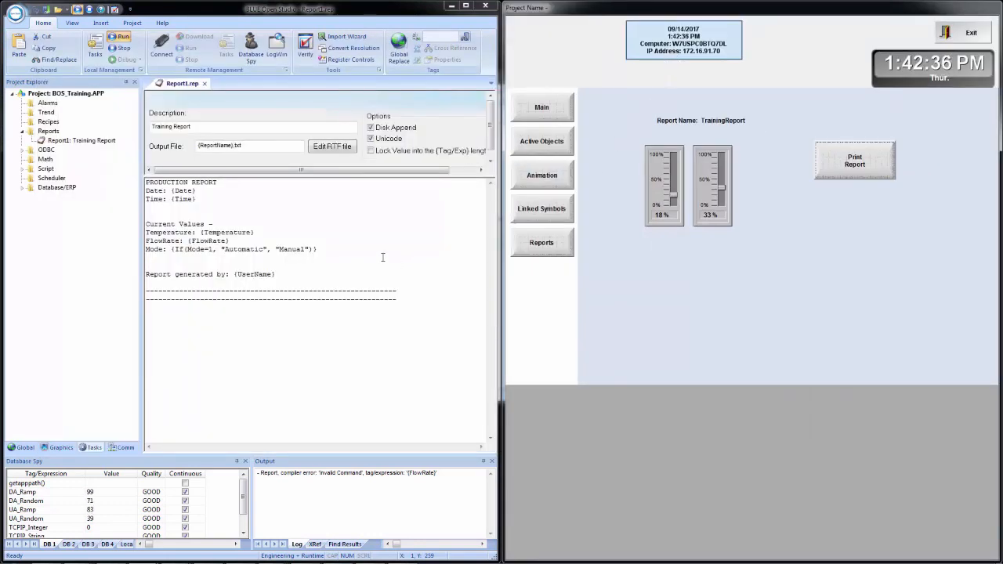
click(865, 167)
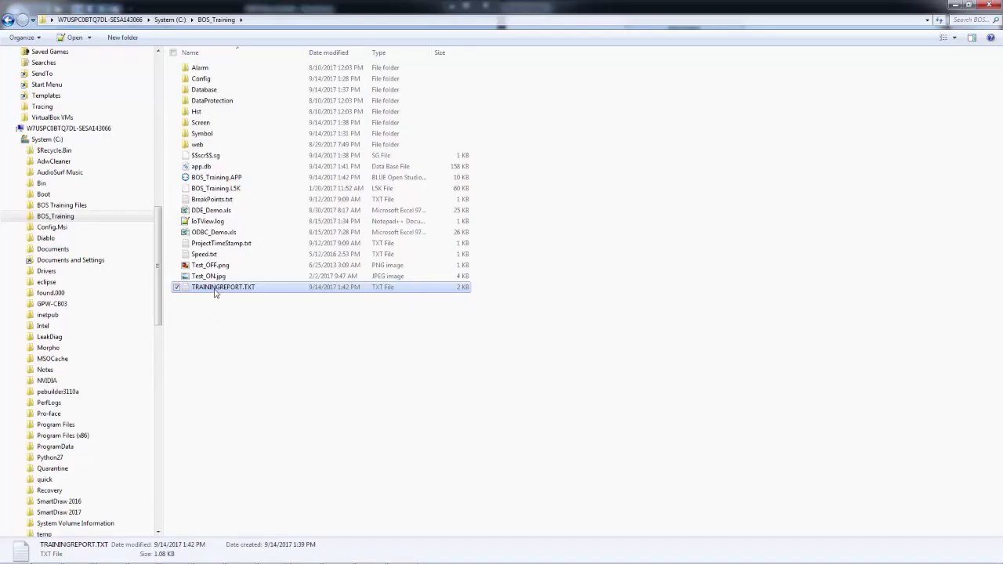
Step: Check TRAININGREPORT.TXT in Notepad++ for an appended report, and close the file and minimize Windows Explorer
double_click(216, 289)
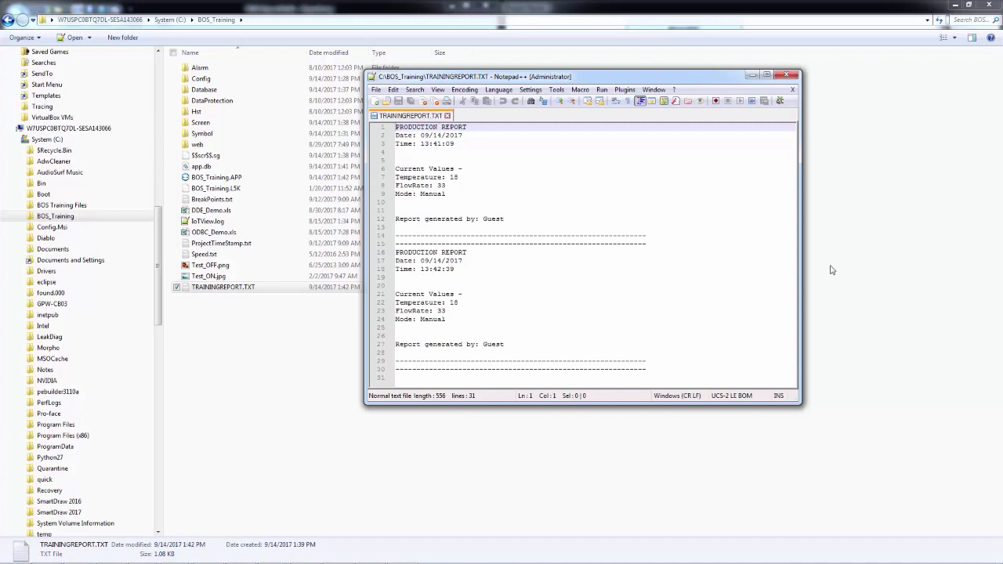
click(447, 115)
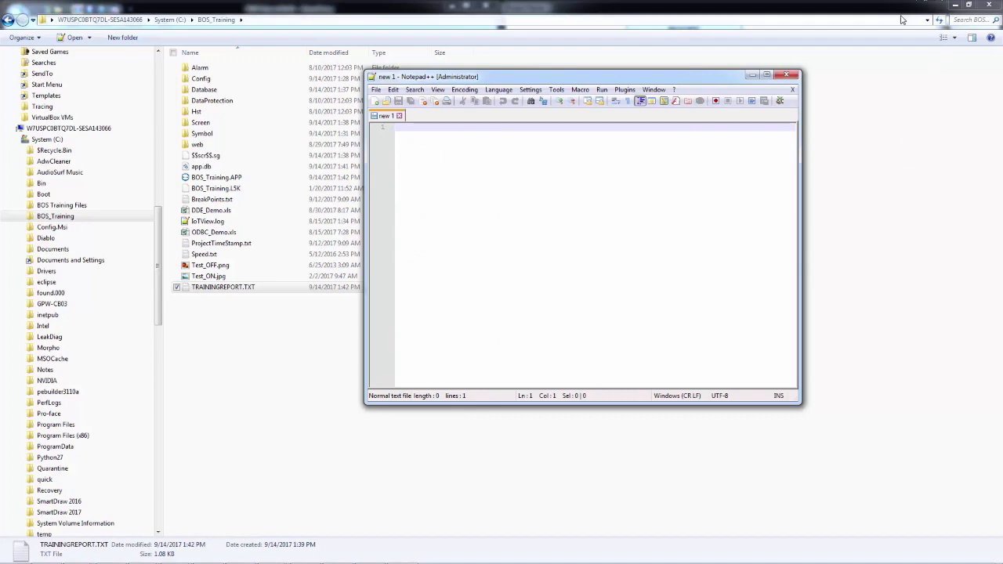
click(955, 5)
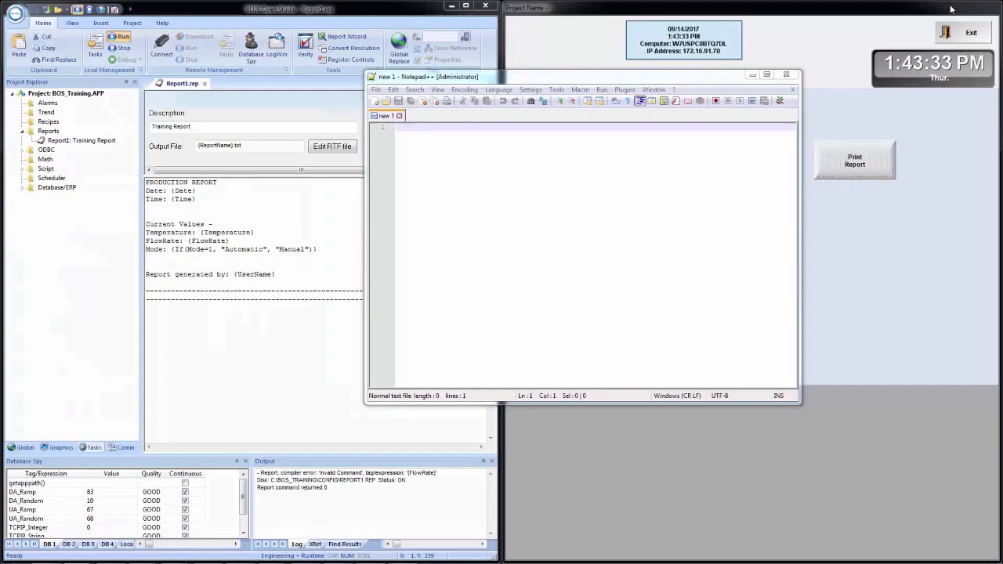
Step: Open the Reports screen in the BLUE Open Studio editor and maximize the editor window
click(320, 14)
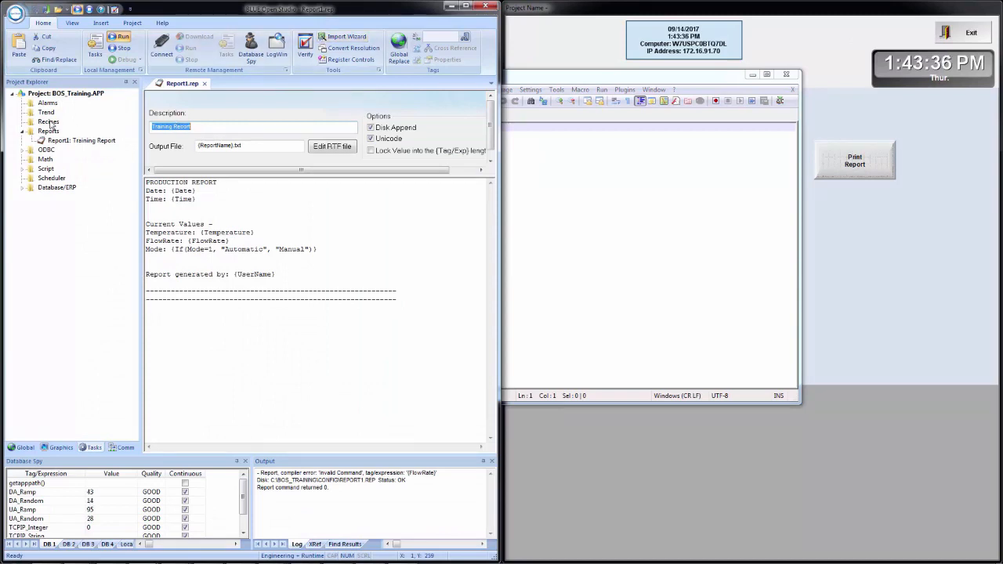
click(55, 449)
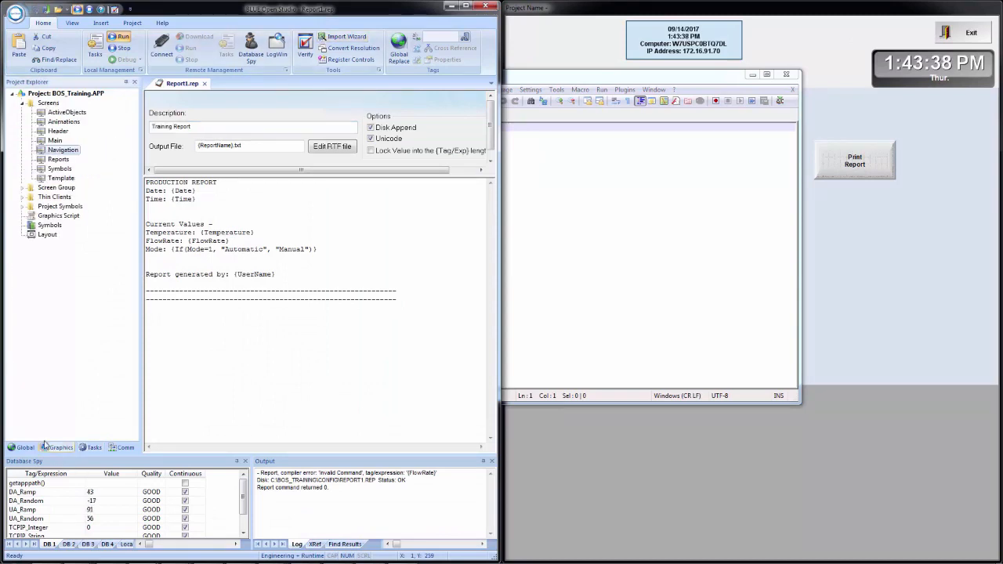
double_click(57, 160)
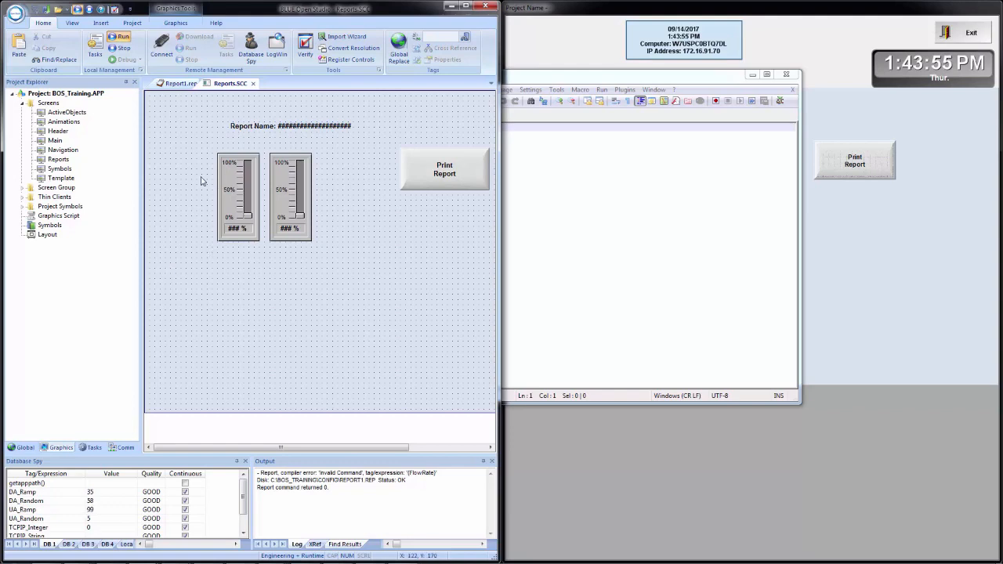
click(466, 5)
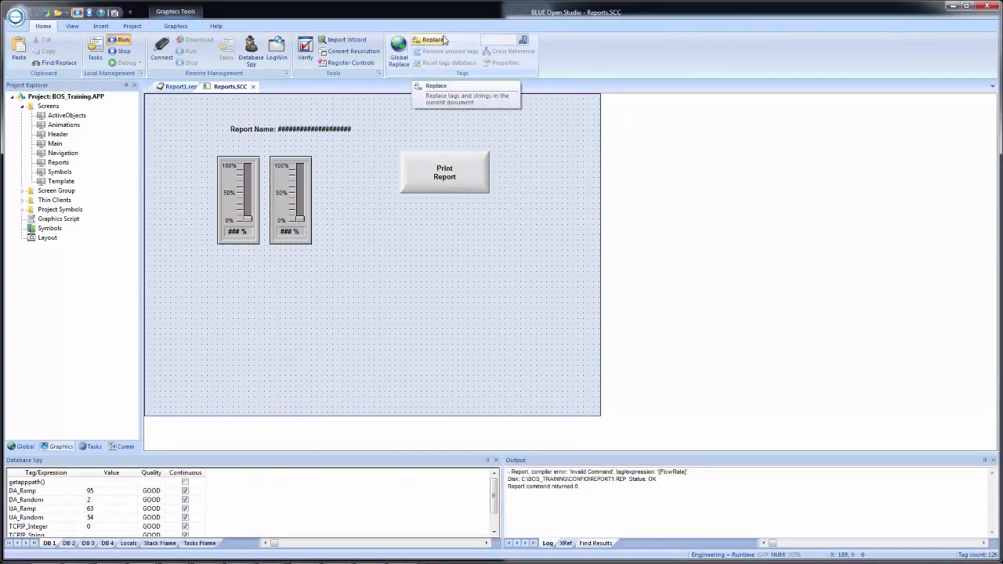
Step: Insert the button_Notepad symbol from the system Buttons library below the Print Report button on the Reports screen
click(177, 26)
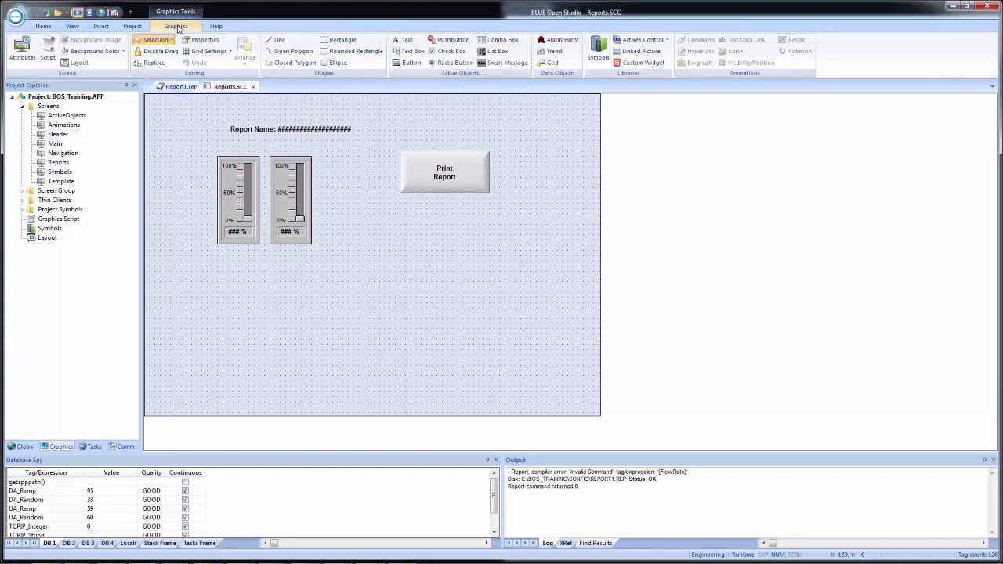
click(599, 51)
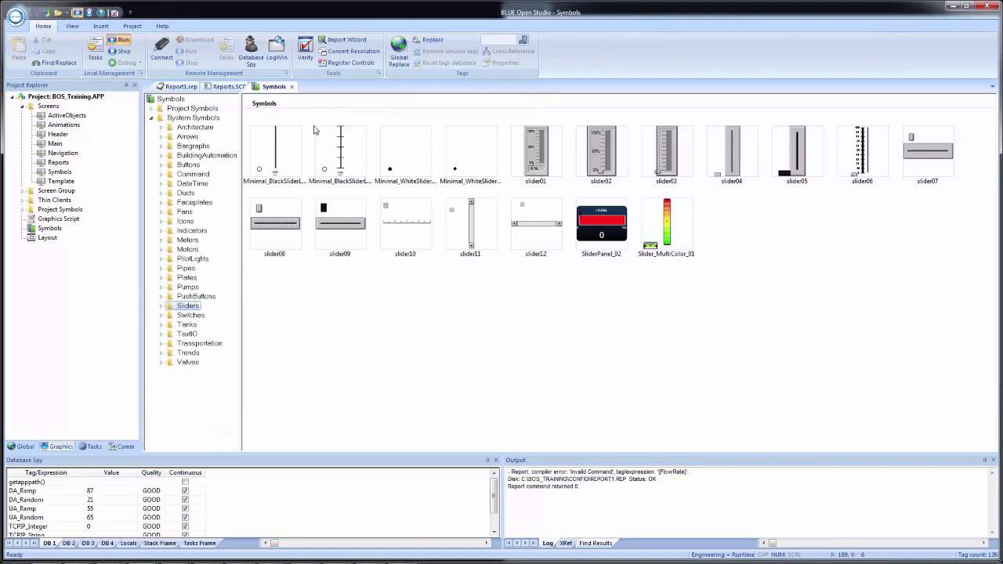
click(189, 165)
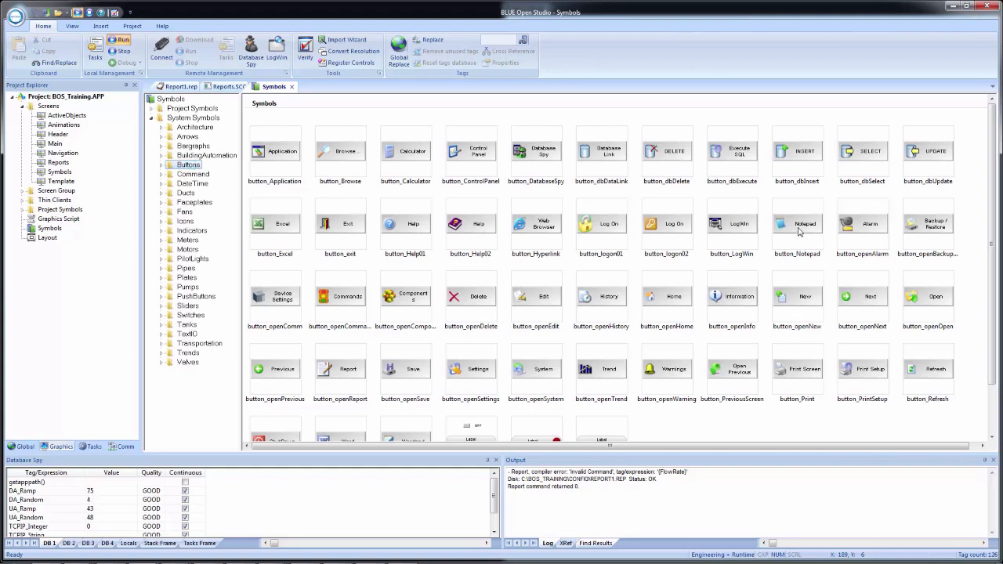
click(799, 231)
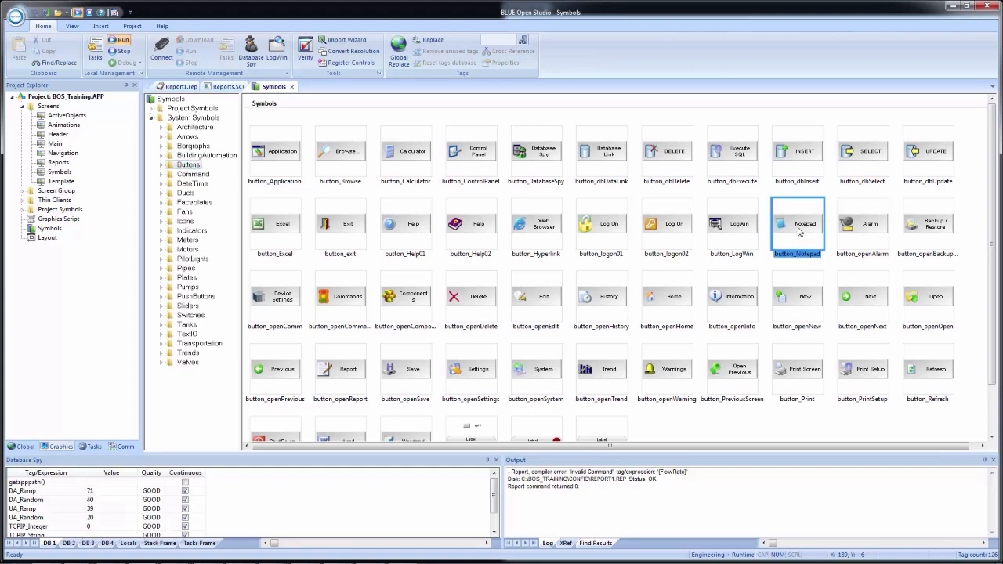
click(224, 87)
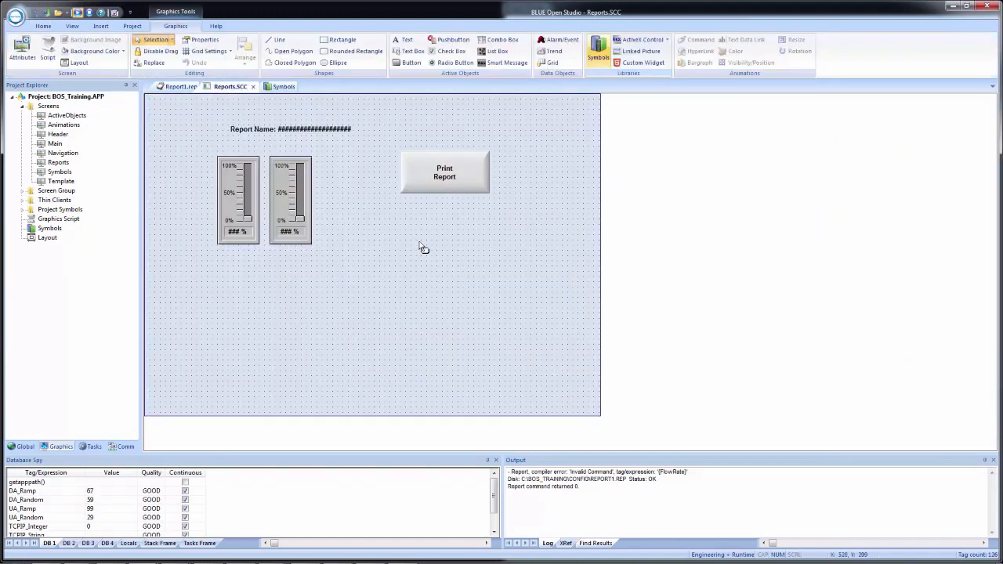
drag(423, 248, 424, 248)
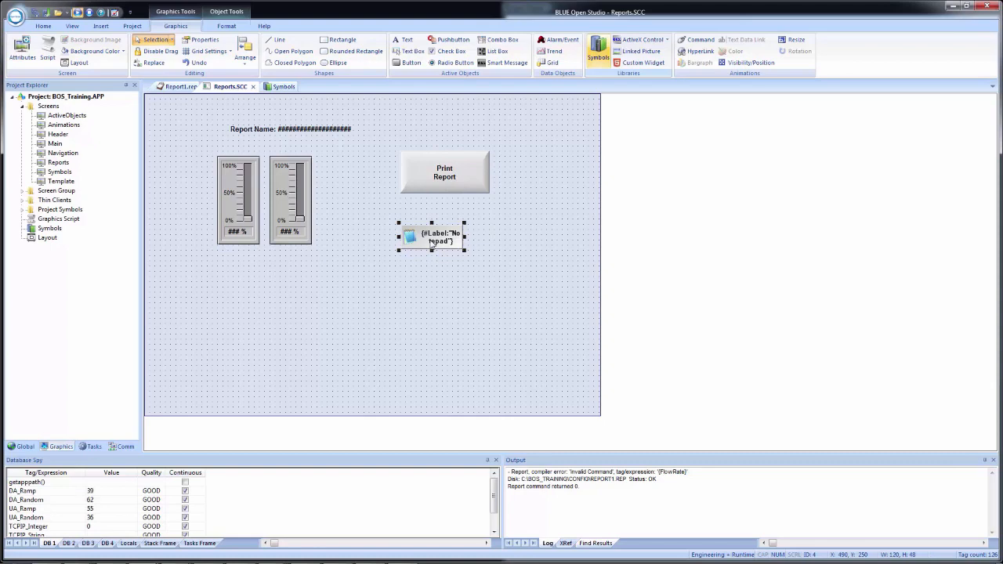
Step: Set the Notepad button's FileName property to the ReportName tag
double_click(430, 241)
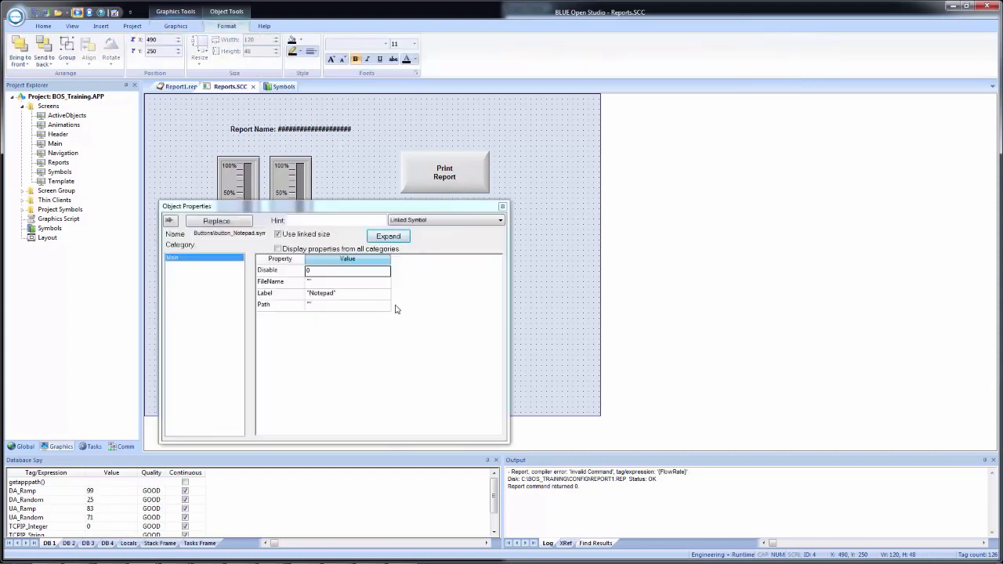
click(317, 284)
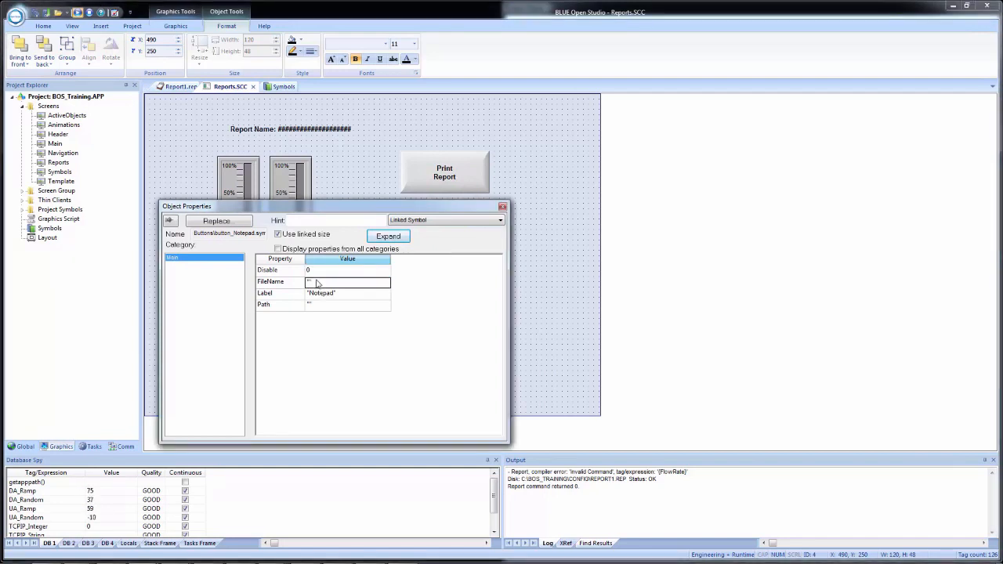
text(ReportName)
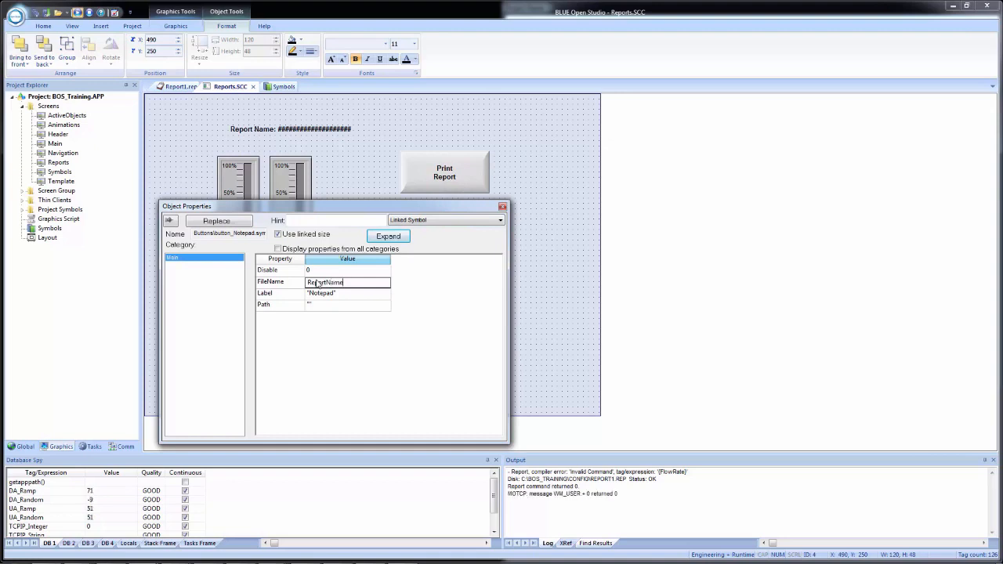
Step: Change the Notepad button's Label property to "Open Report", leave the Path empty, and save the Reports screen
click(330, 296)
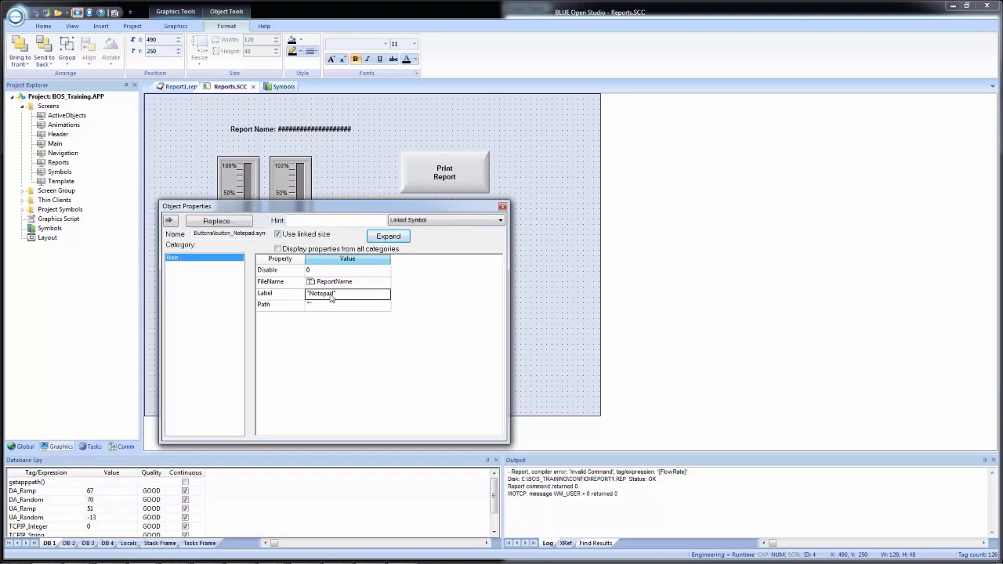
key(BackSpace)
key(BackSpace)
key(BackSpace)
key(BackSpace)
key(BackSpace)
key(BackSpace)
text(Open Report")
click(341, 309)
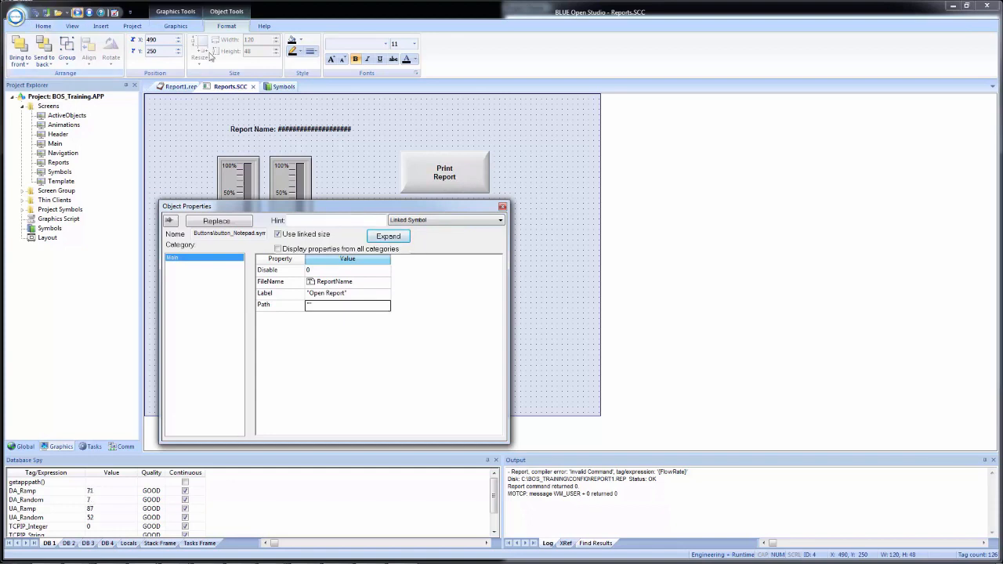
click(36, 15)
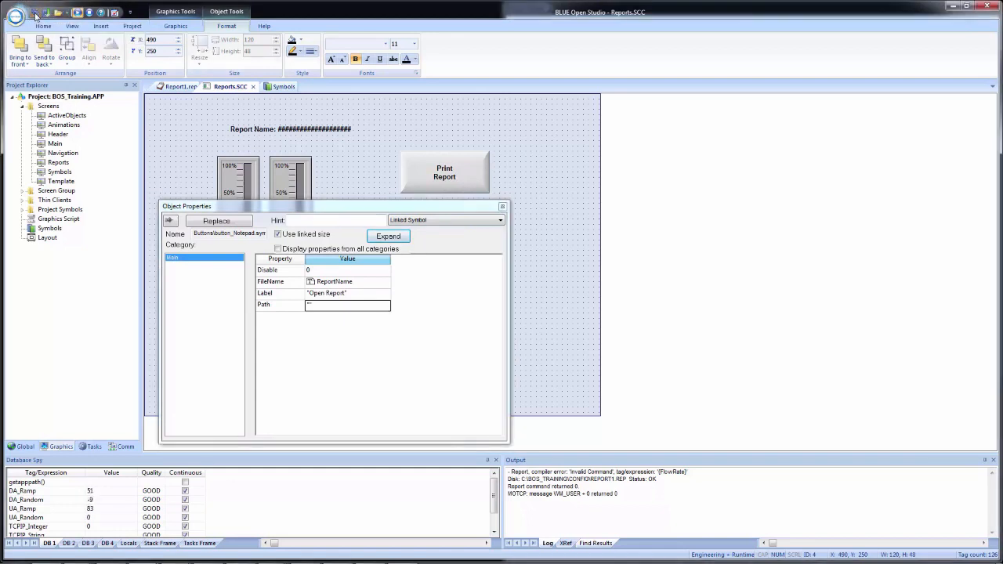
Step: Return to the running project and set the second slider to 69% and the first slider to 80%
click(533, 221)
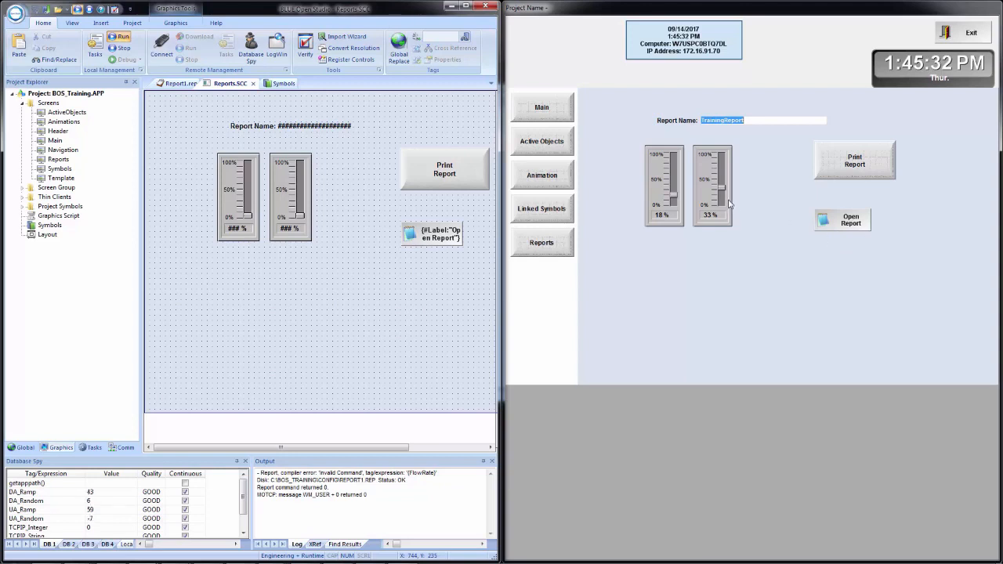
drag(718, 189, 720, 168)
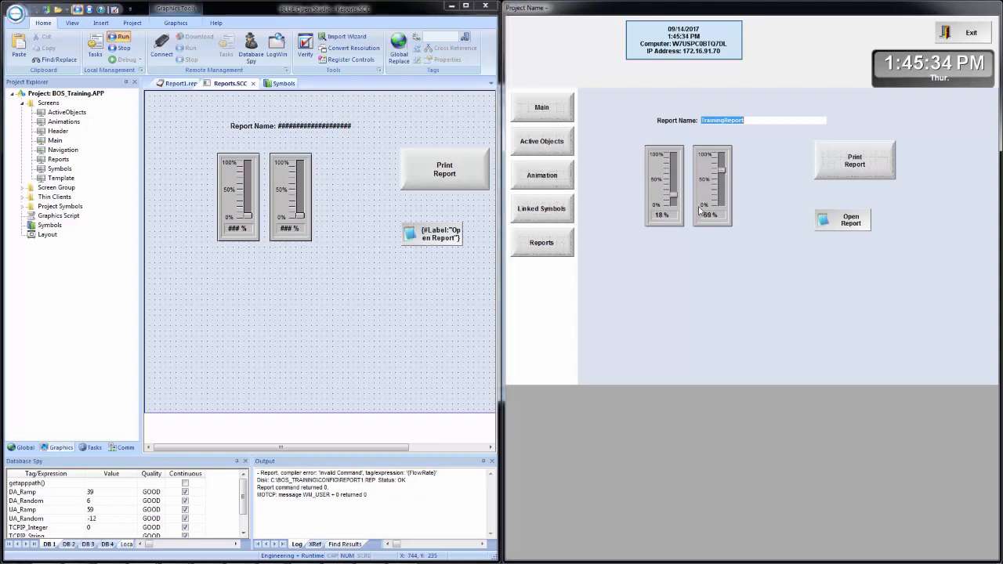
drag(673, 194, 672, 162)
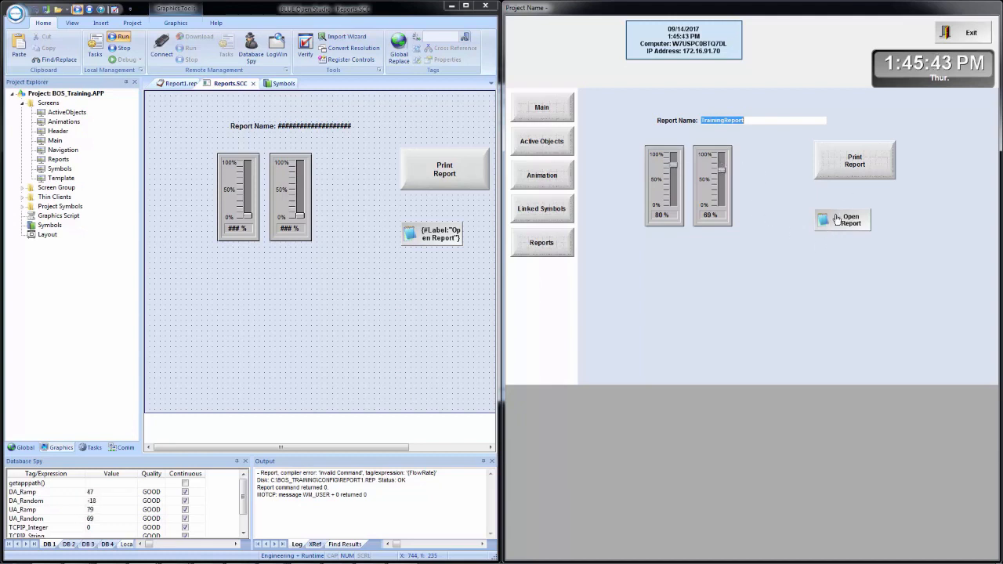
Step: Print the report and open it with the Open Report button to examine the latest entry
click(855, 161)
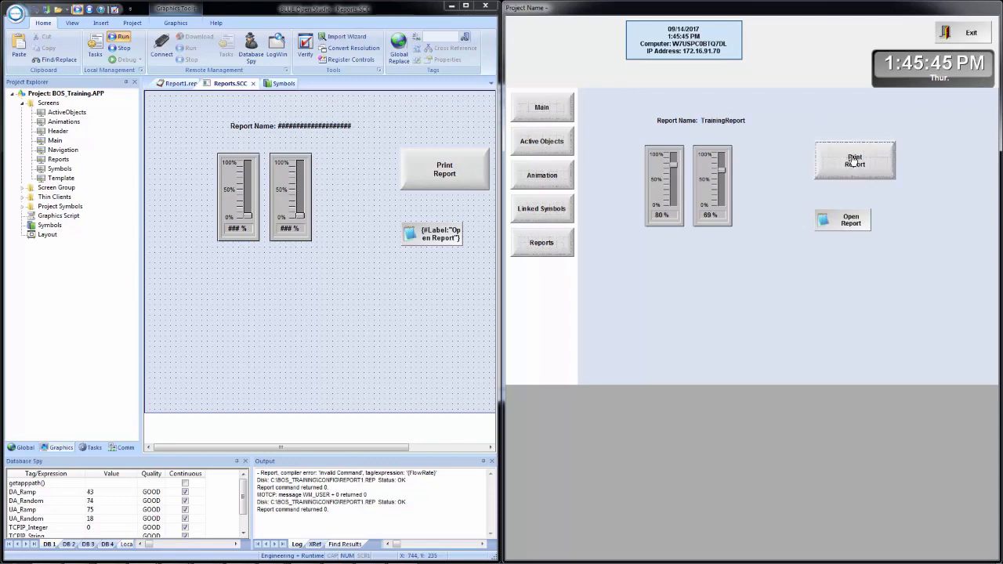
click(842, 226)
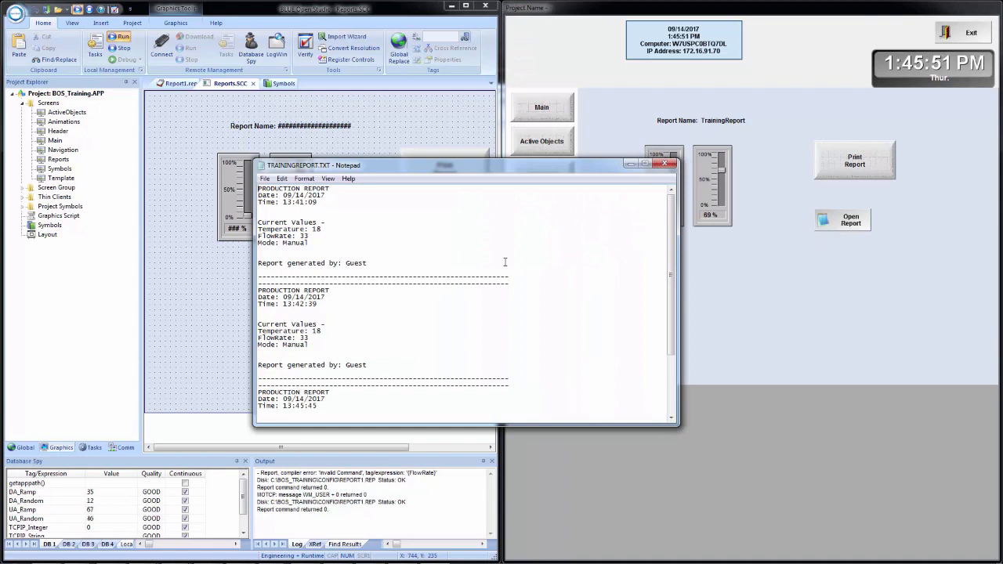
scroll(439, 238, down, 3)
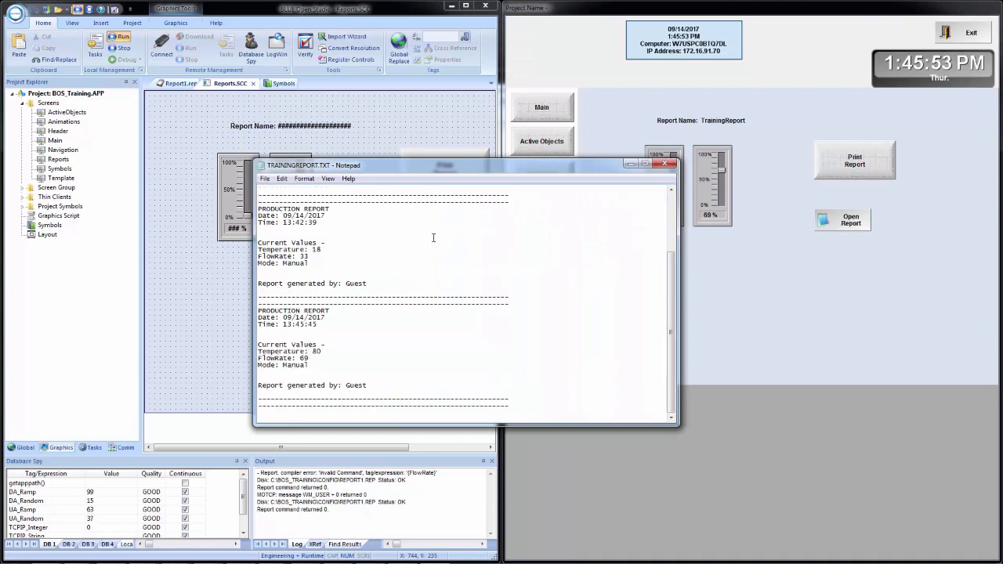